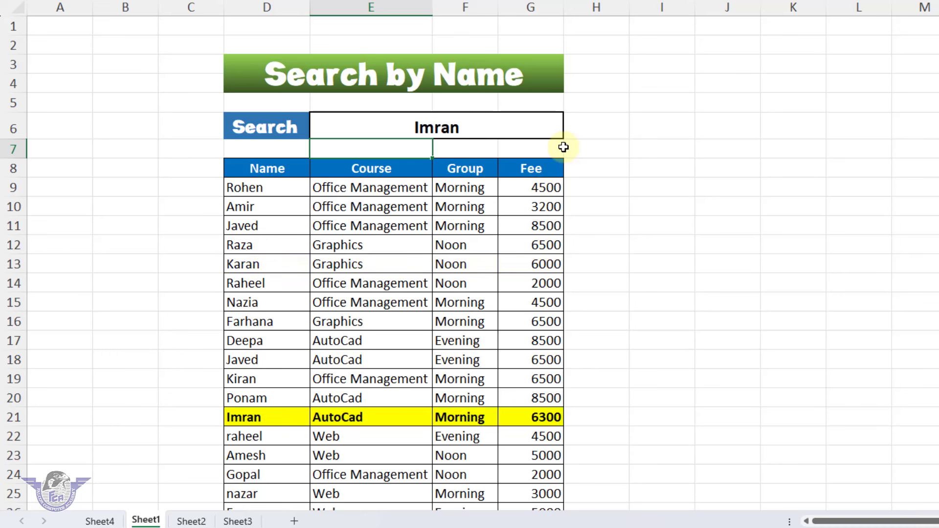
- Search the table for the name in row 17 and for the name shared by rows 14 and 22, using search cell E6
left_click(495, 126)
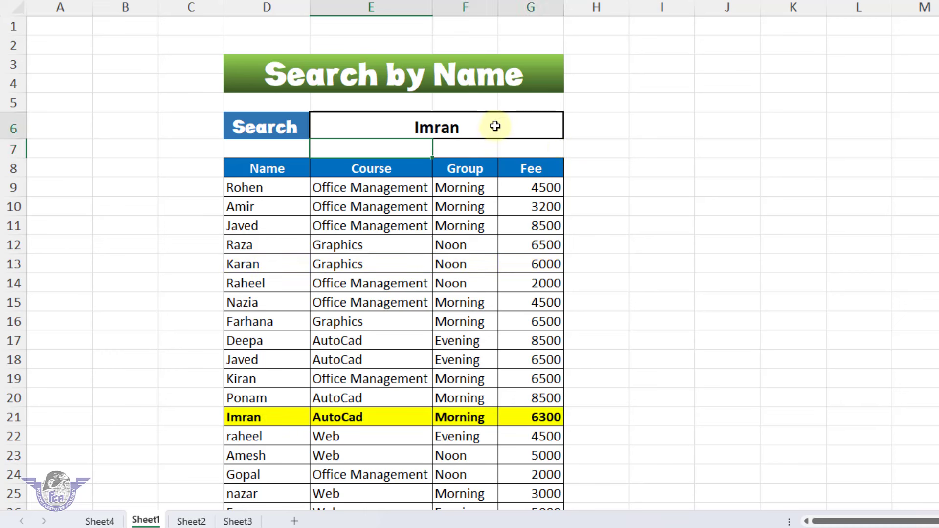
type("deepa")
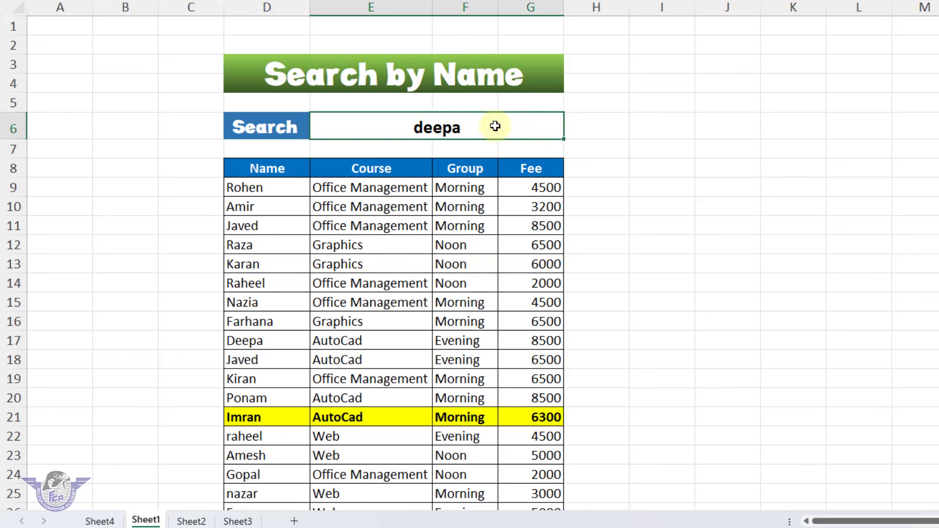
key("Return")
left_click(495, 126)
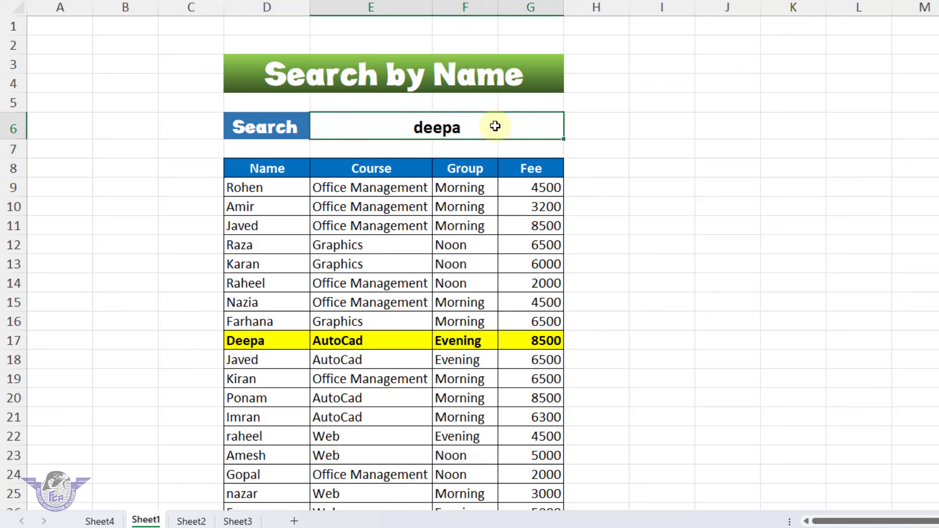
type("Raheel")
key("Return")
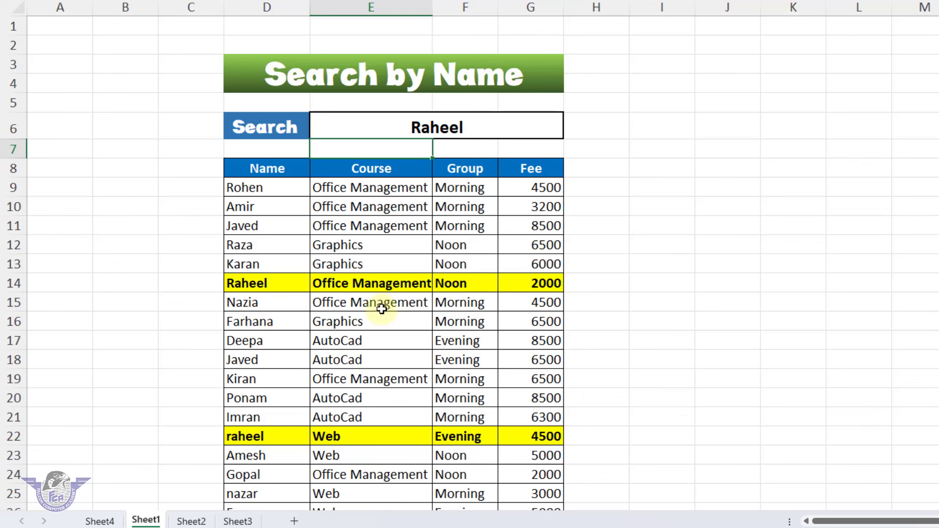
- Search the table for the name in row 9 and for the one in row 15, using search cell E6
left_click(450, 121)
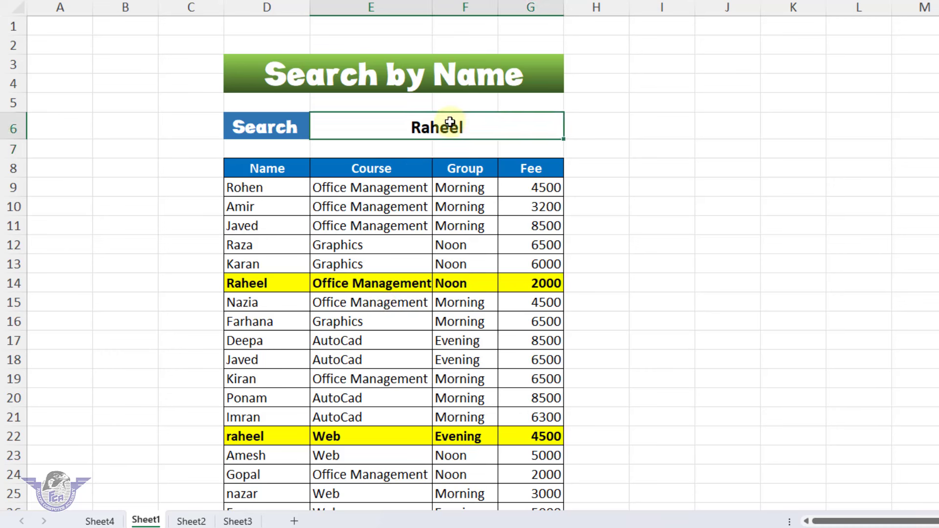
type("Rohen")
key("Return")
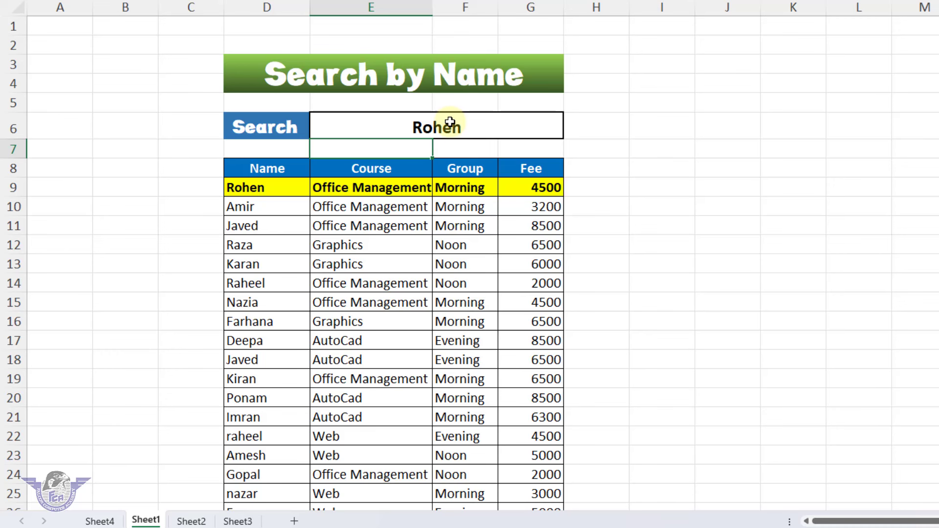
left_click(450, 122)
type("nazia")
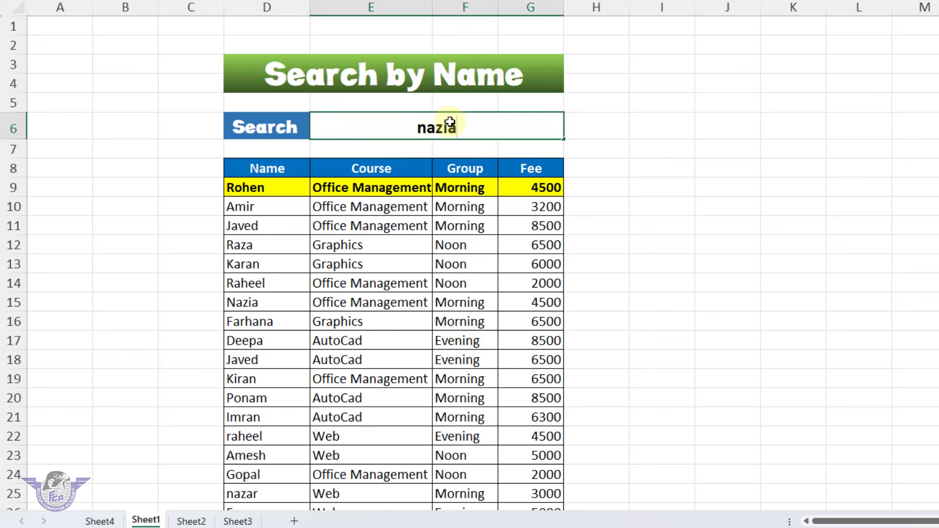
key("Return")
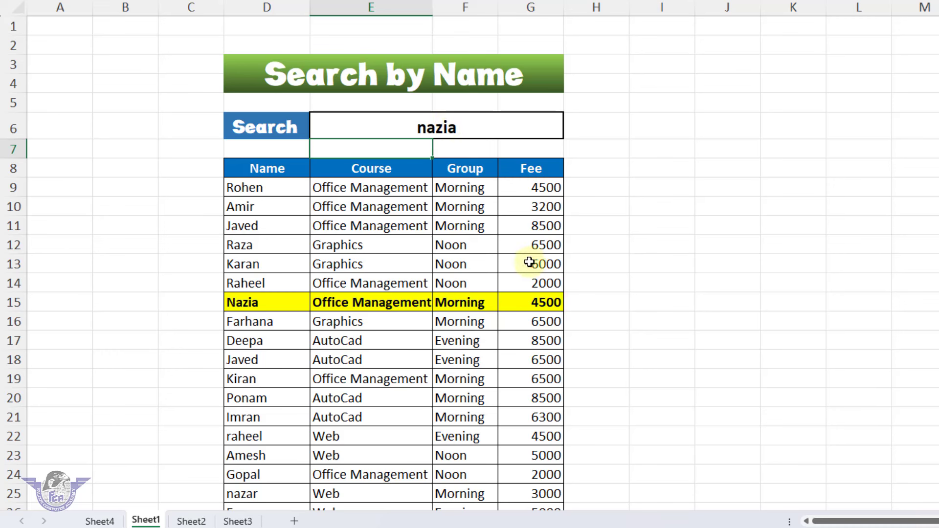
- Clear the conditional formatting rules from the table's data rows in columns D to G, starting at row 9
left_click_drag(268, 188, 531, 470)
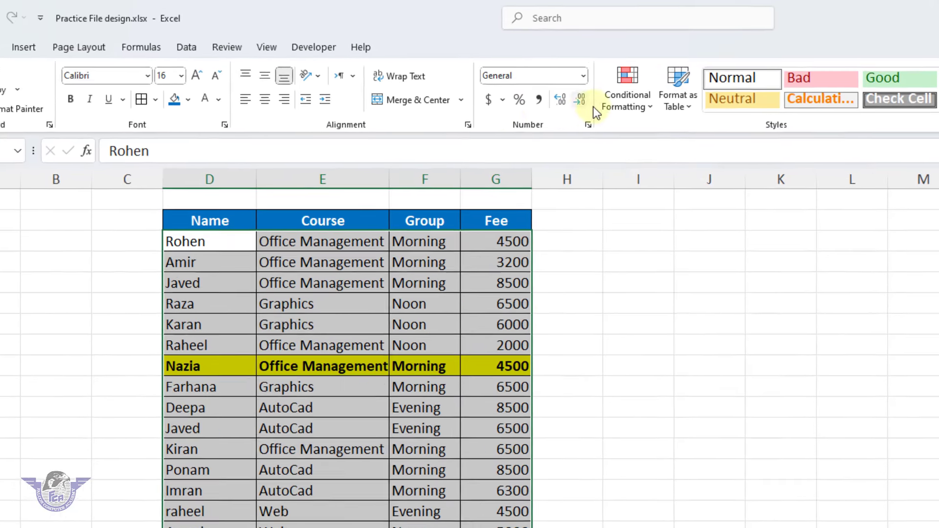
left_click(636, 103)
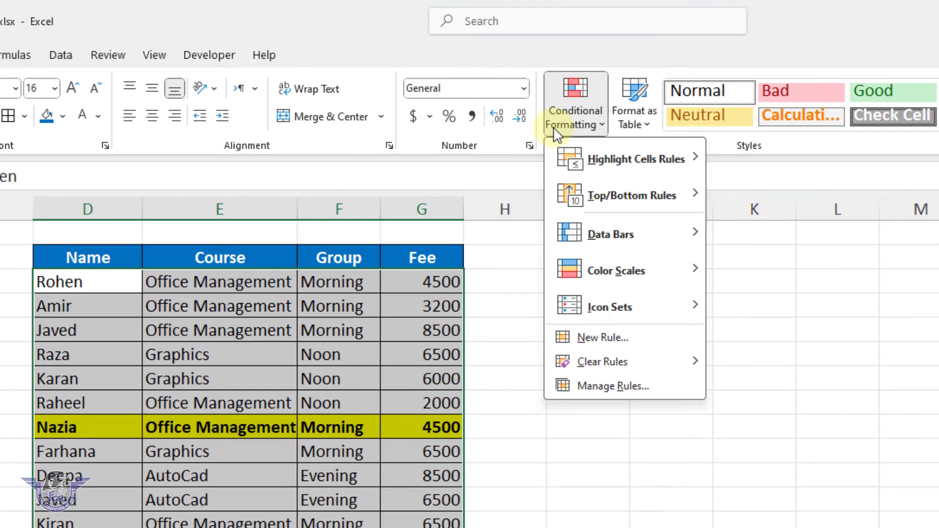
mouse_move(643, 367)
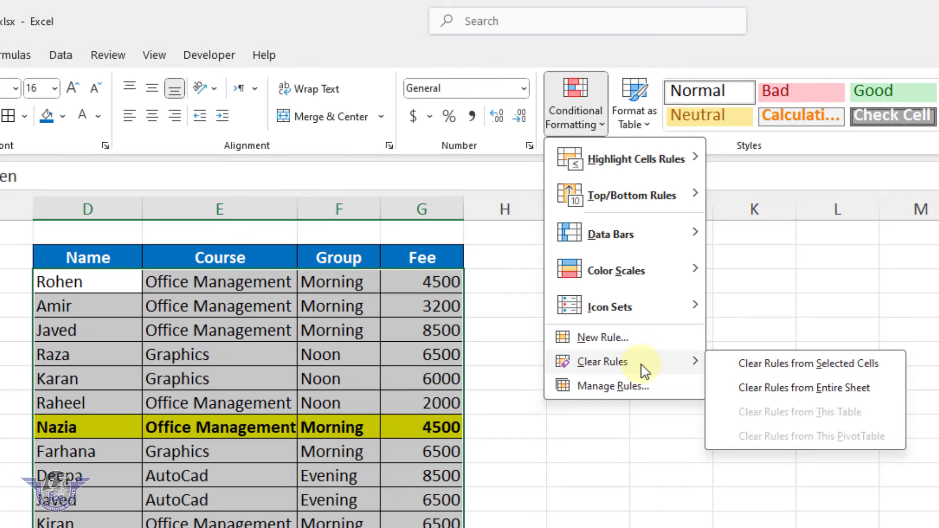
left_click(852, 373)
- Delete the name entered in search cell E6
scroll(371, 393, "up", 2)
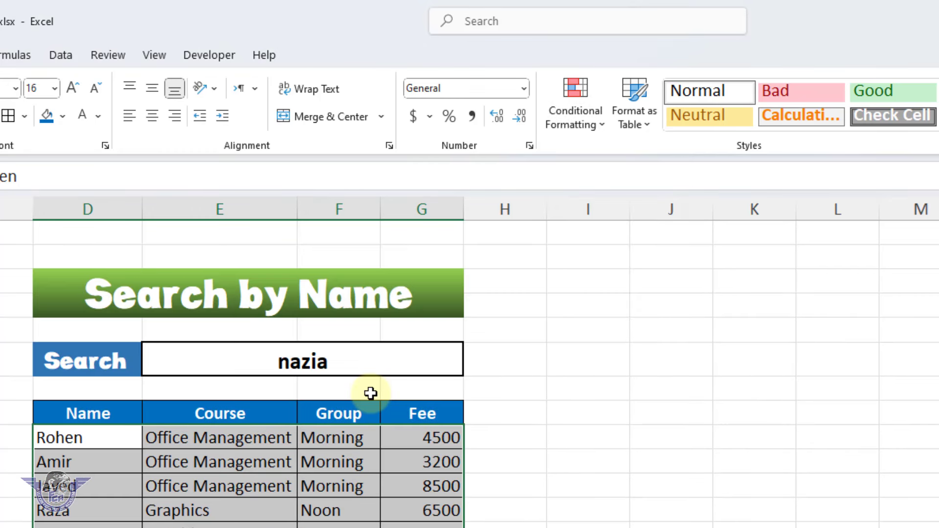
left_click(325, 363)
key("Delete")
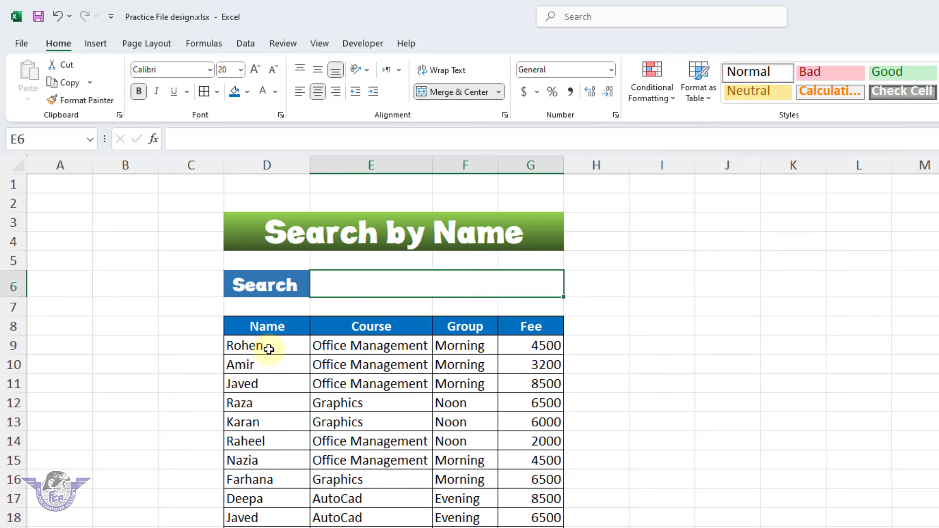
- Create a conditional formatting rule for the data rows from D9 across to column G, using a formula to determine which cells to format
left_click_drag(268, 348, 532, 517)
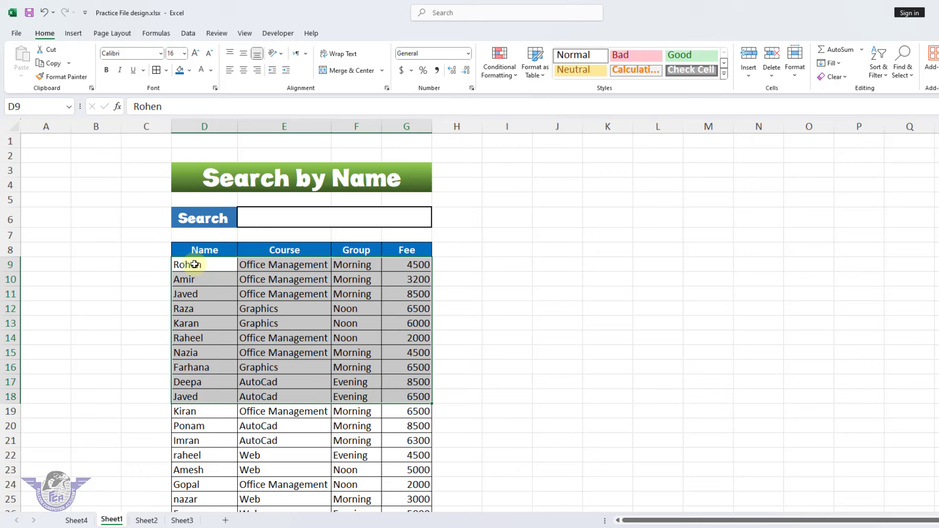
left_click_drag(194, 264, 404, 495)
scroll(346, 392, "up", 2)
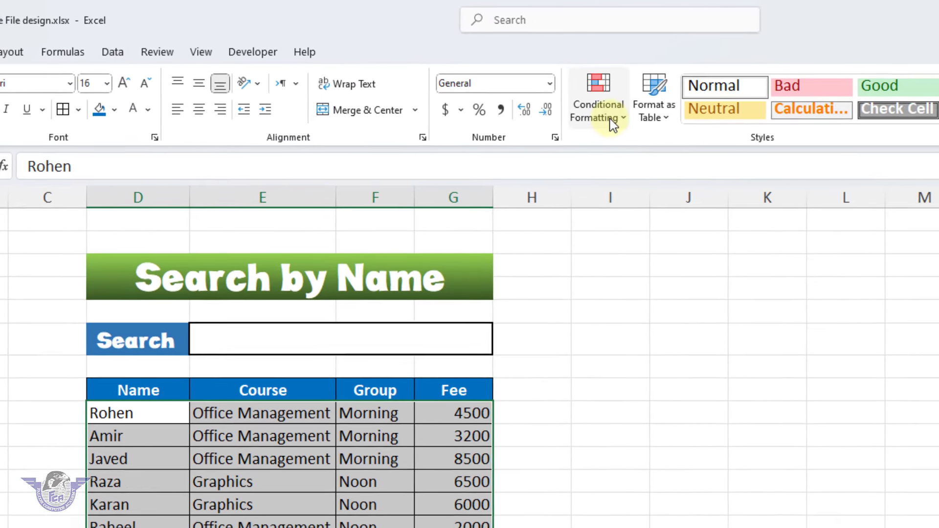
left_click(864, 130)
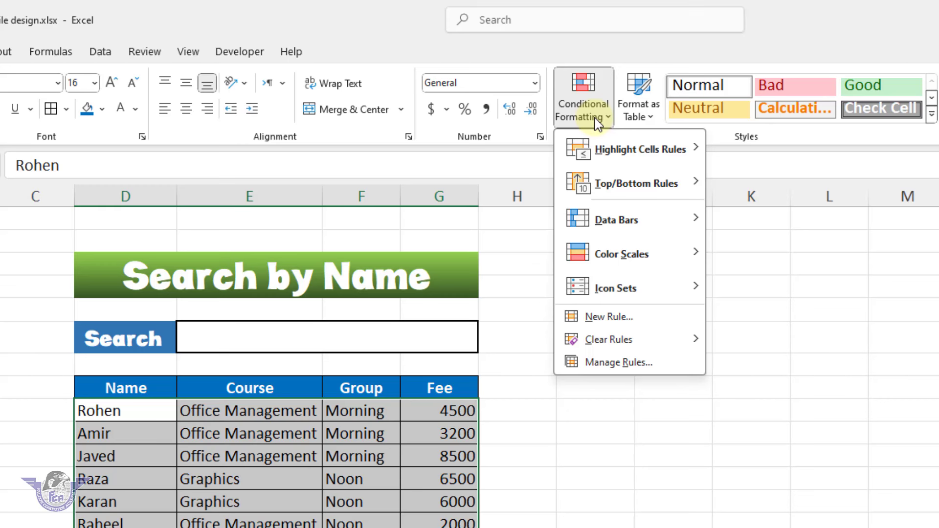
left_click(613, 316)
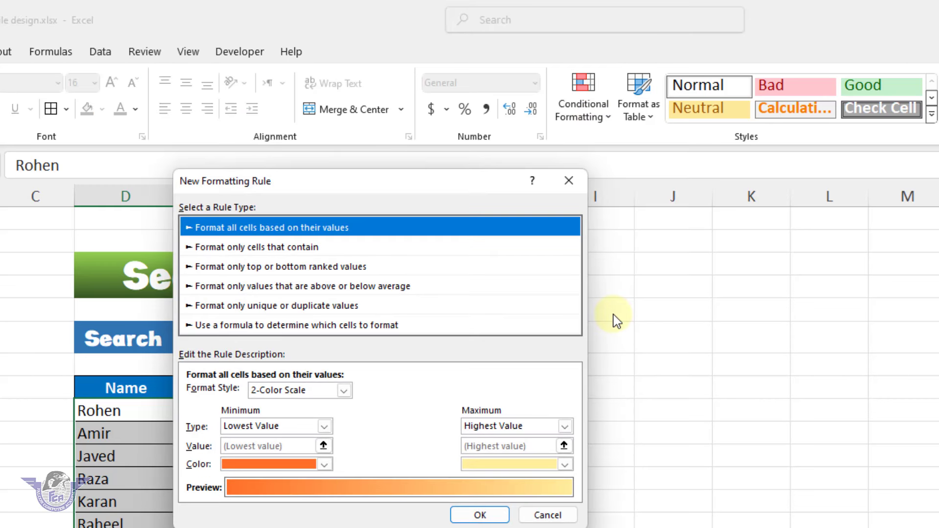
left_click(279, 327)
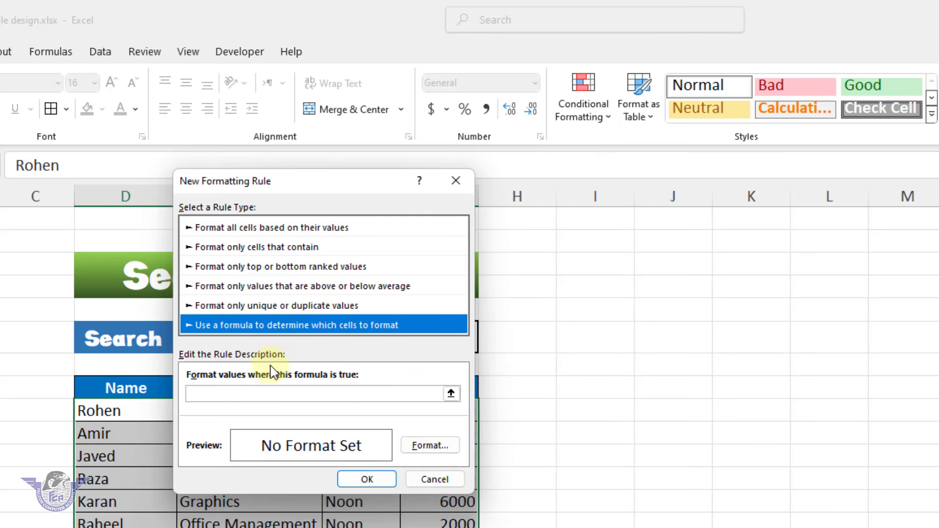
- Begin the rule's formula with the condition =if($E$6<>"""", moving the dialog clear of the table
left_click(271, 393)
left_click_drag(289, 182, 704, 211)
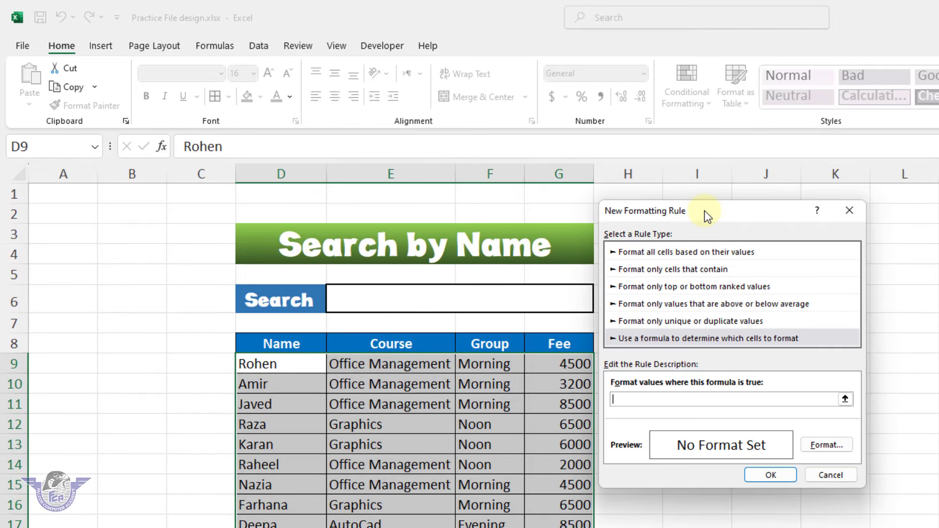
left_click(638, 398)
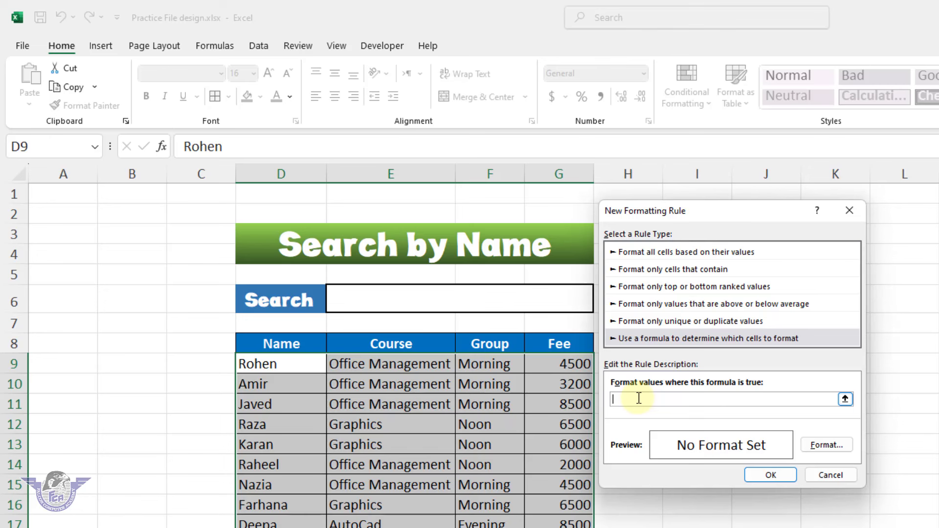
type("=if(")
left_click(428, 305)
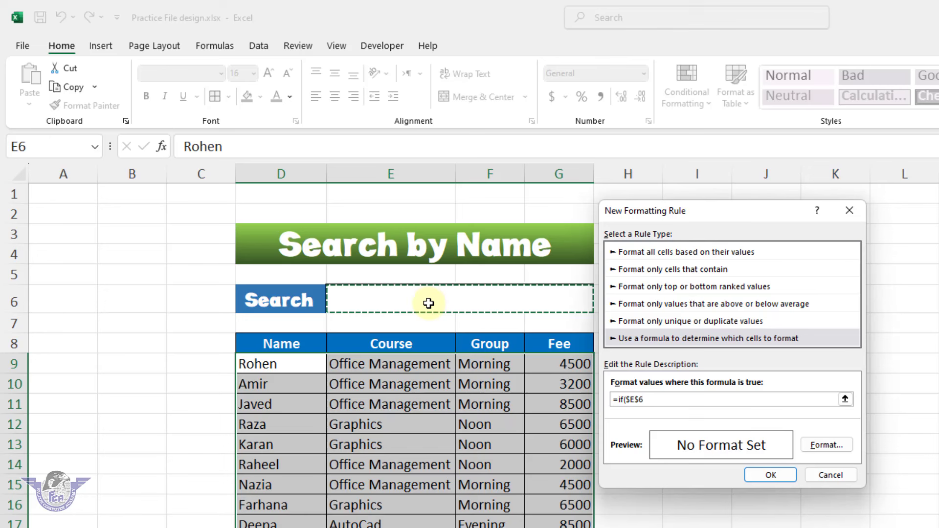
type("<>")
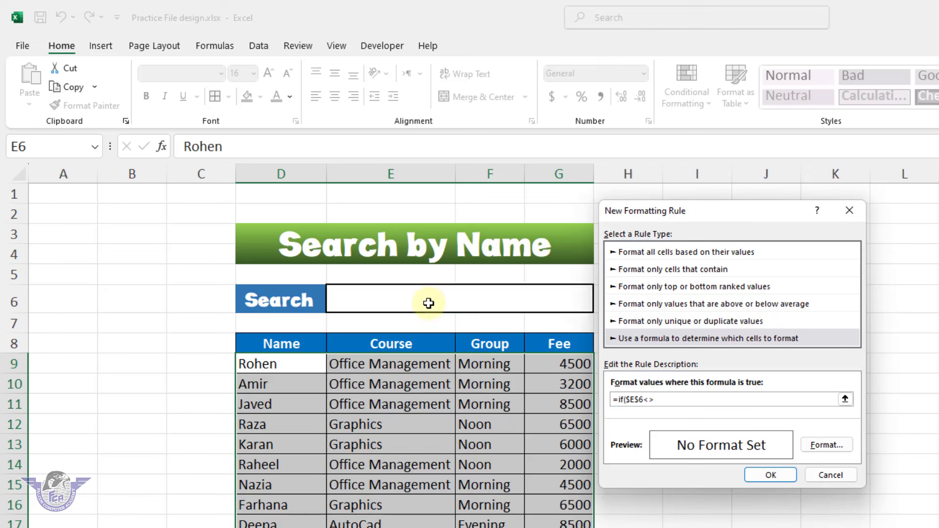
type("\"\"\"\"")
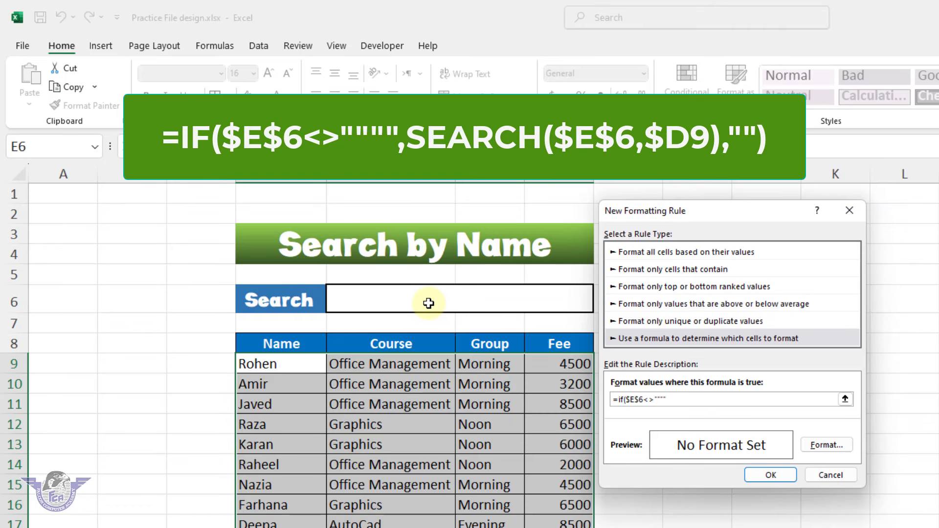
- Complete the rule's formula with ,search($E$6,$D9),""), keeping only column D absolute in the D9 reference
type(",search(")
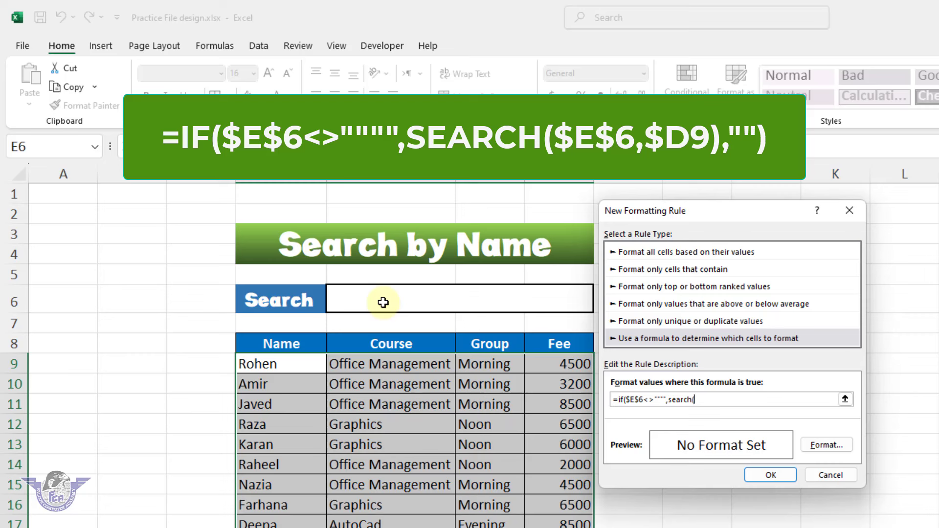
left_click(383, 302)
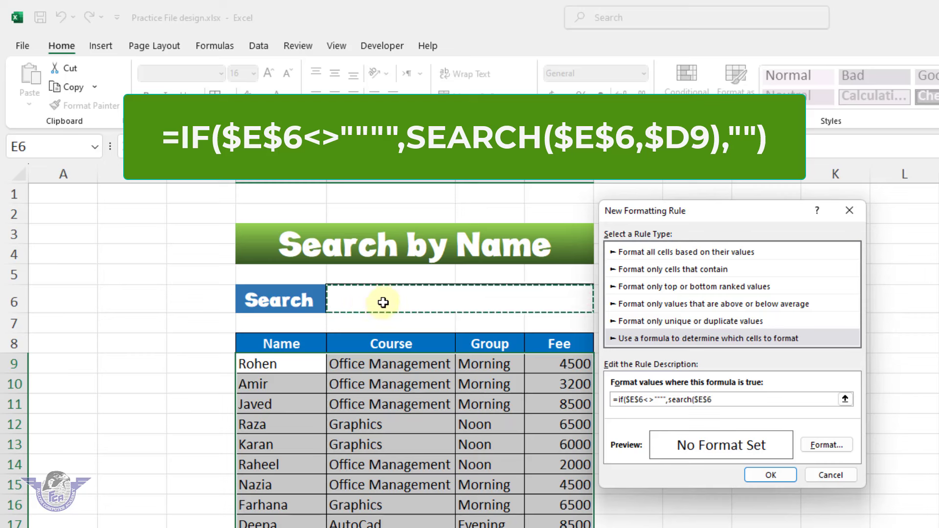
type(",")
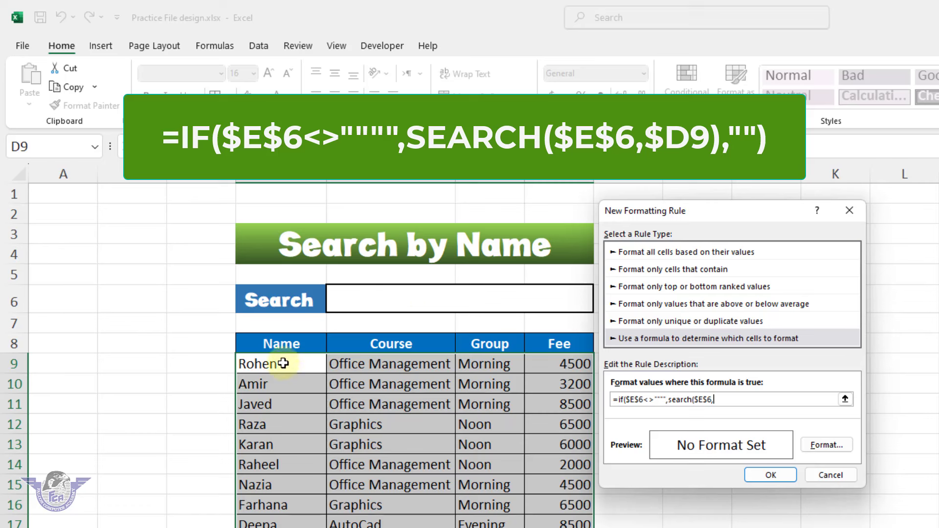
left_click(283, 364)
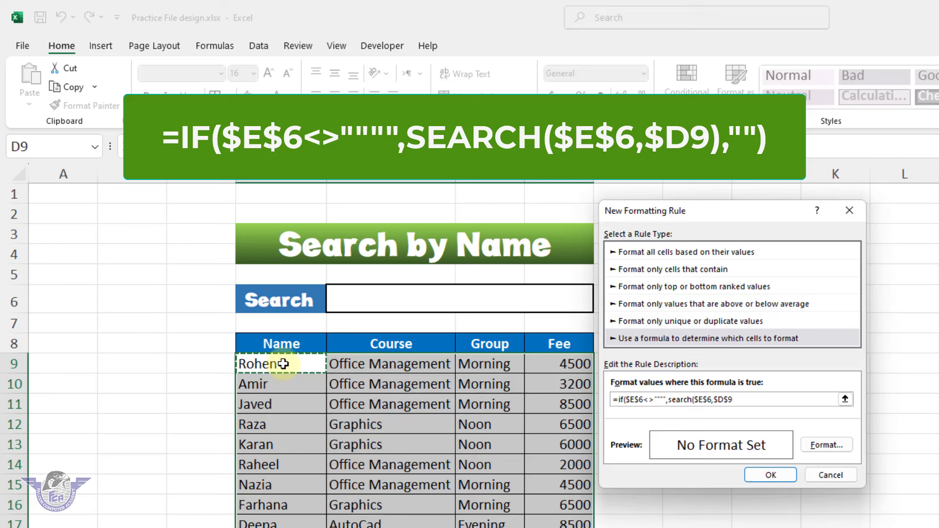
key("F4")
key("F4")
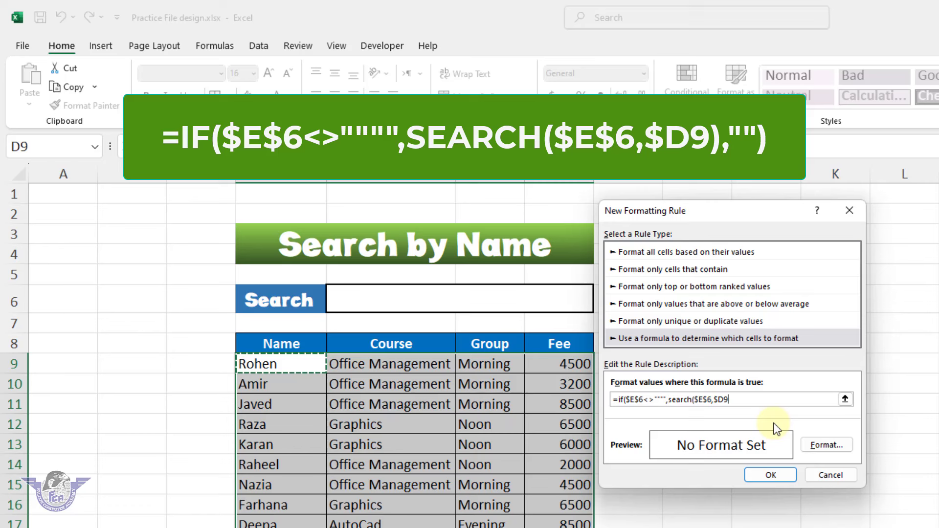
type("),")
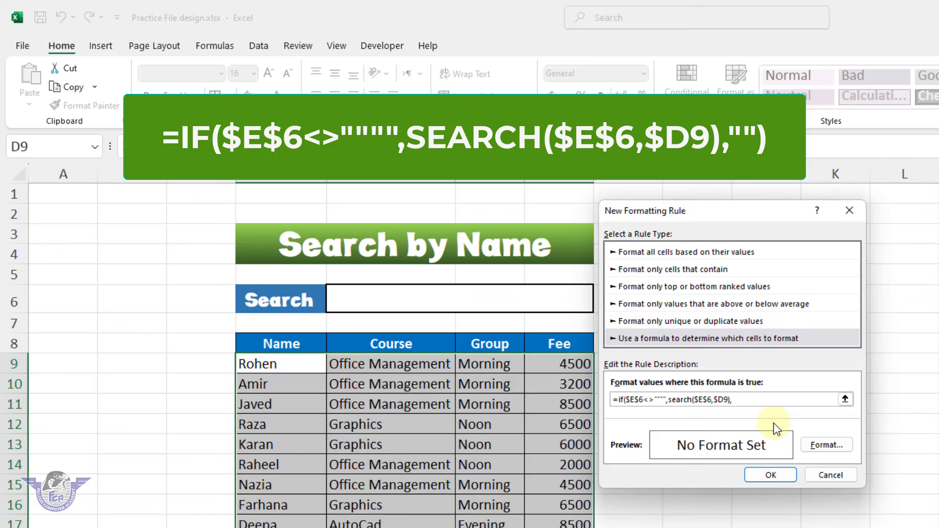
type("\"\")")
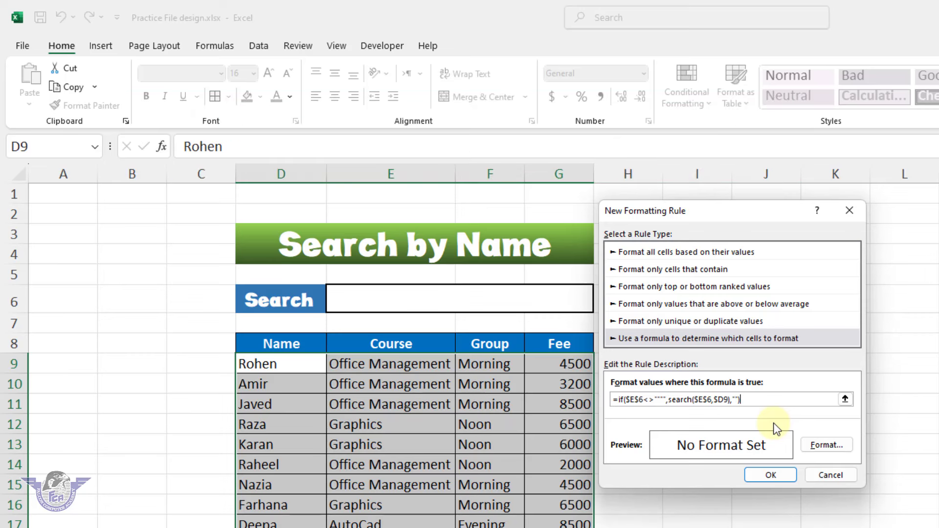
- Give the rule's format a two-color horizontal gradient fill from yellow to dark gold, using the yellow-on-top variant
left_click(822, 443)
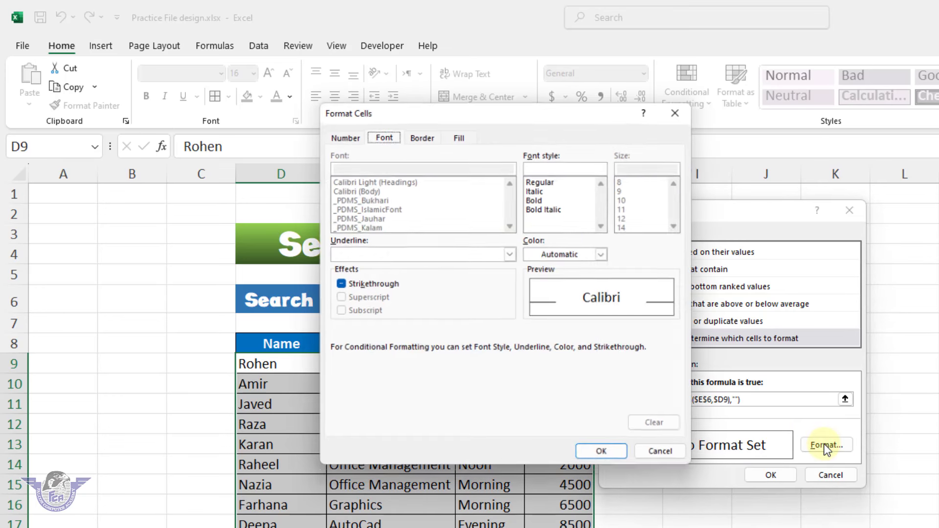
left_click(460, 135)
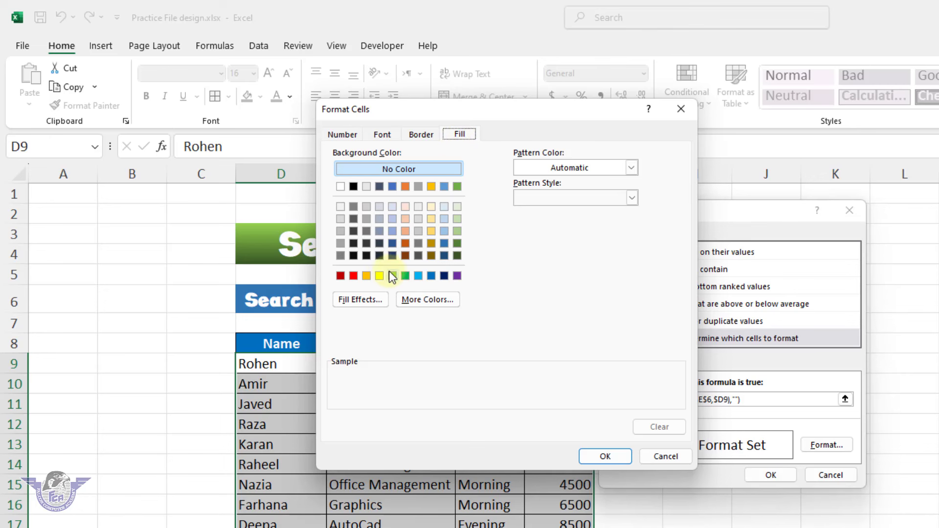
left_click(361, 299)
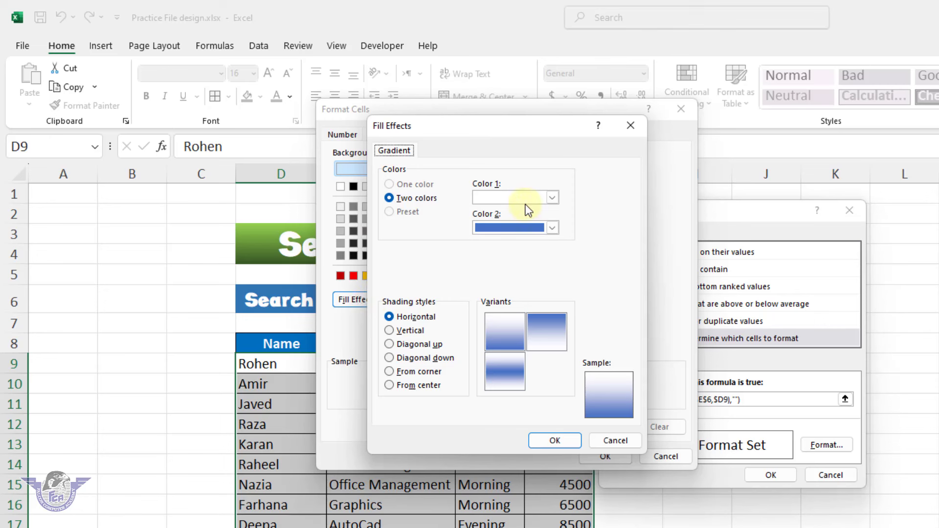
left_click(527, 196)
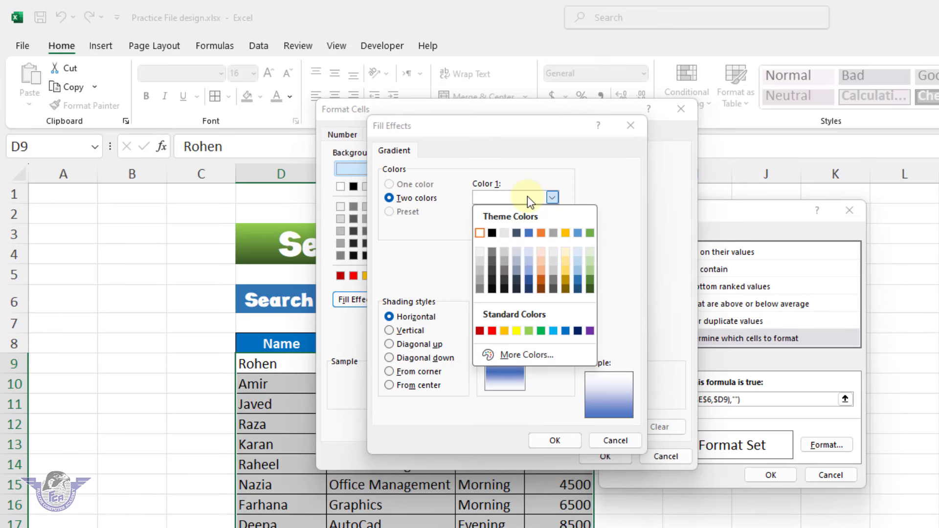
left_click(515, 331)
left_click(530, 228)
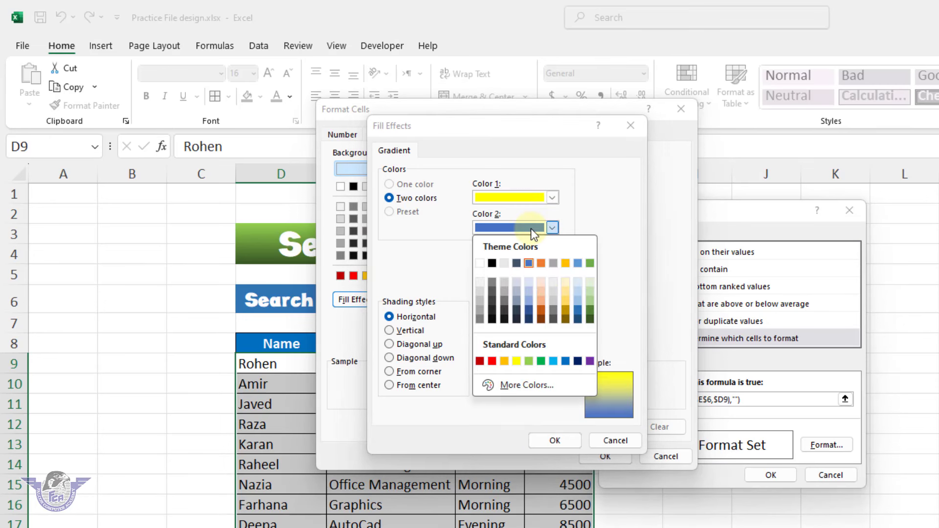
left_click(567, 307)
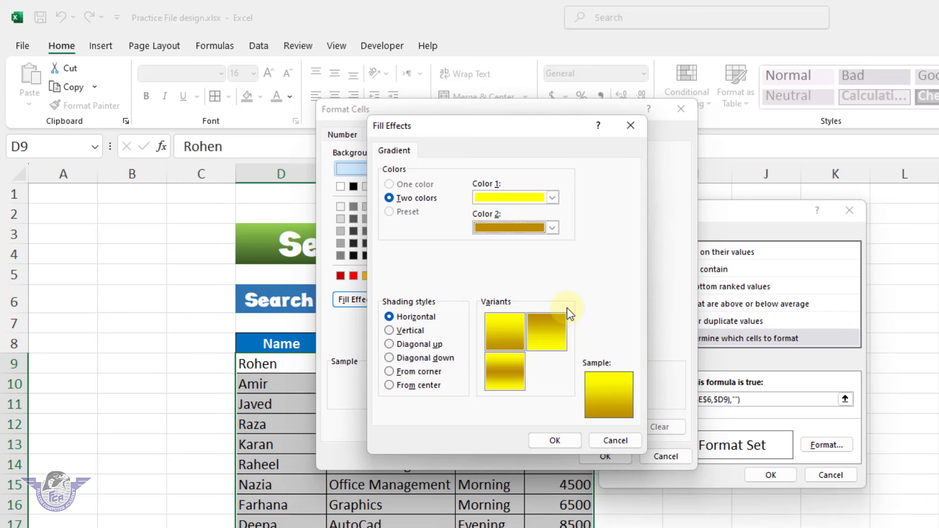
left_click(516, 332)
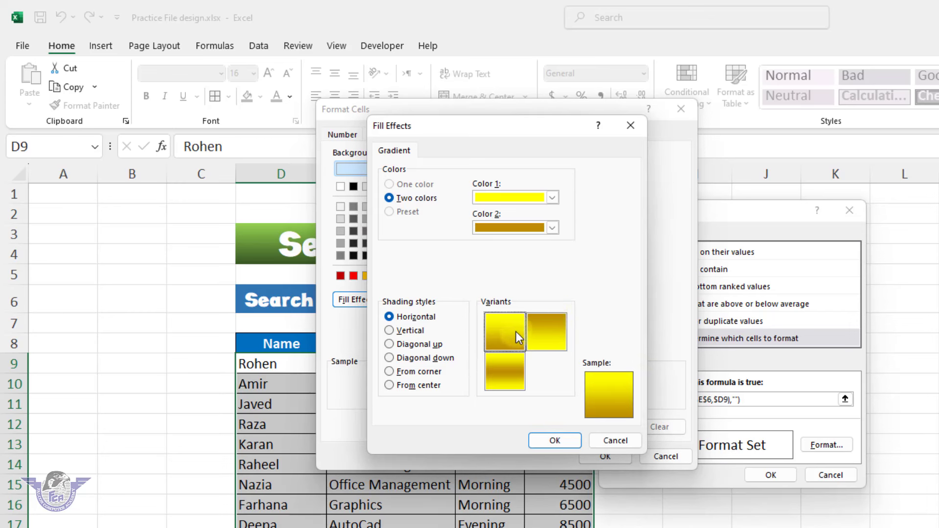
left_click(558, 440)
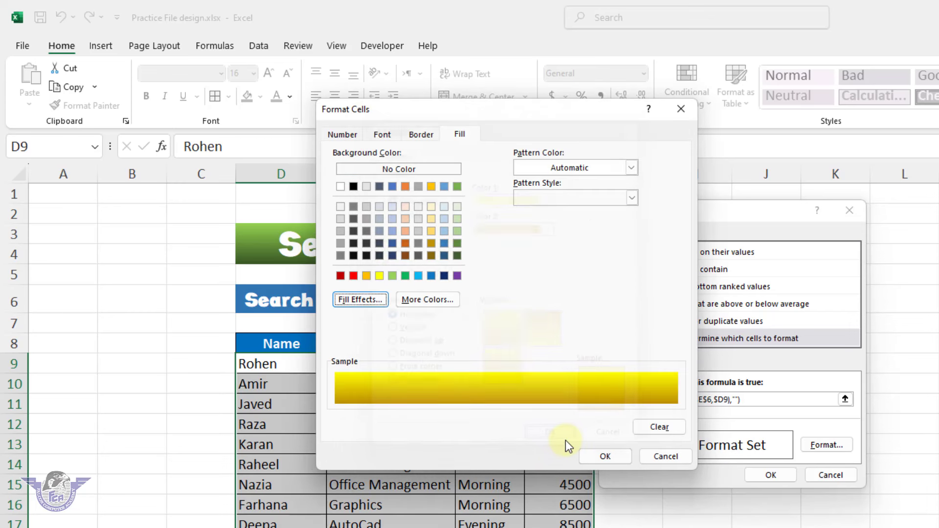
- Set the rule's font style to Bold and apply the new conditional formatting rule to the data rows
left_click(386, 139)
left_click(536, 198)
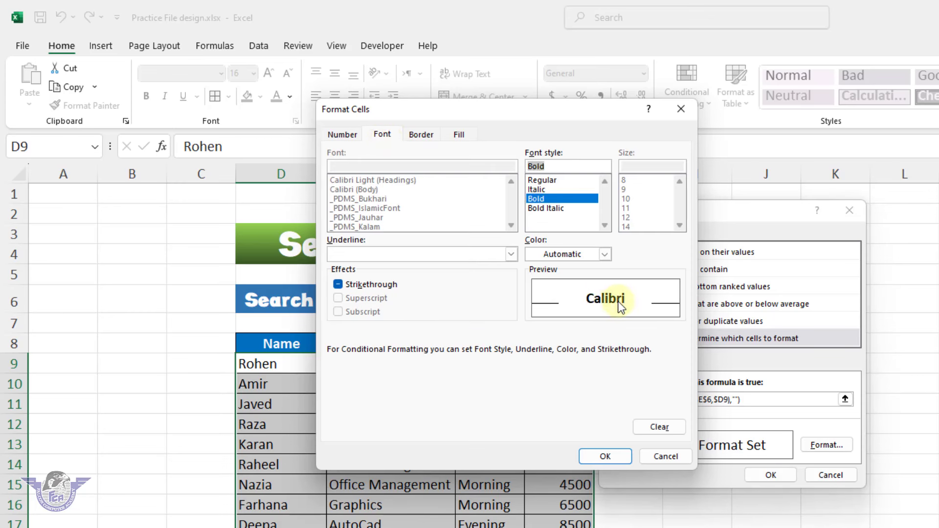
left_click(608, 455)
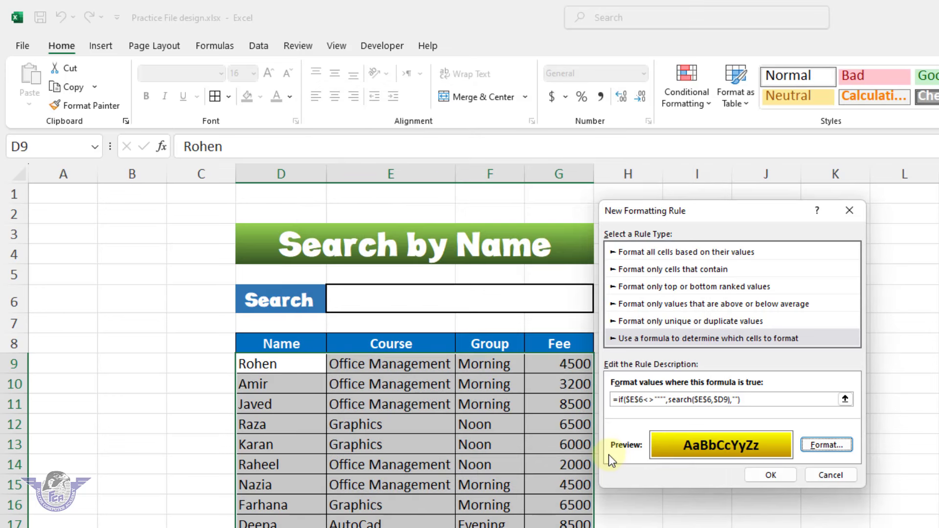
left_click(766, 477)
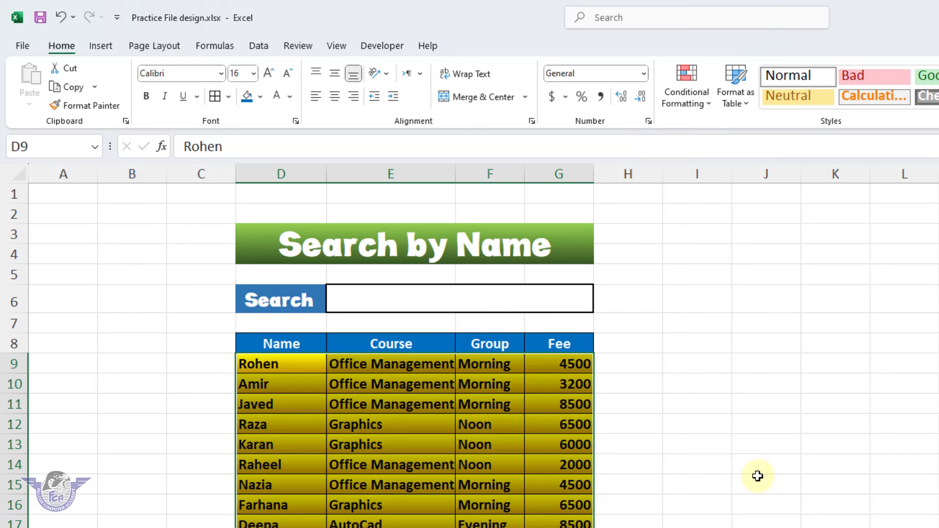
- Test search cell E6 by entering the name from D23 and replacing it with the name from D11
key("ctrl+z")
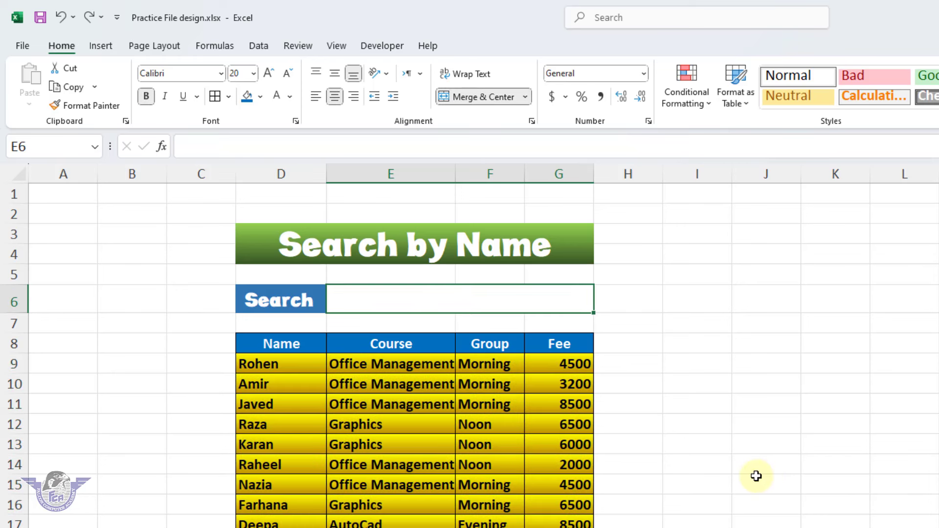
type("Amesh")
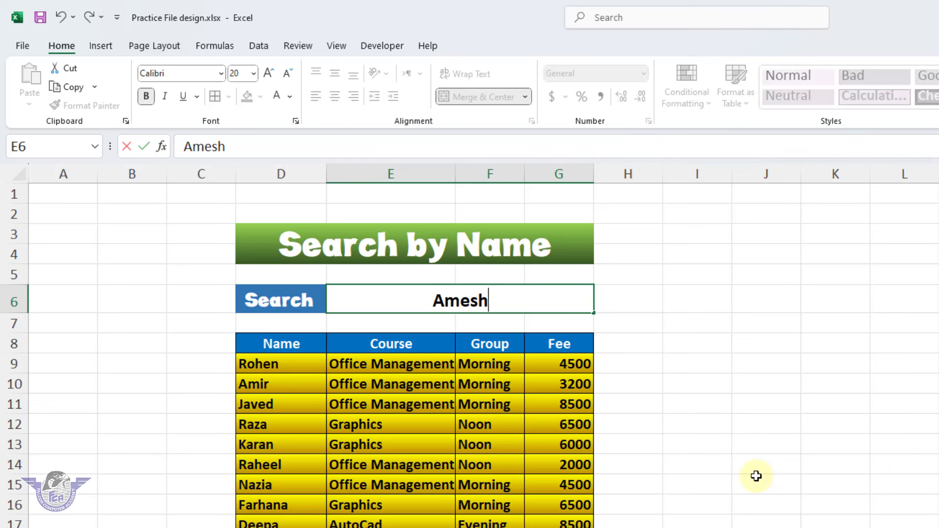
key("Return")
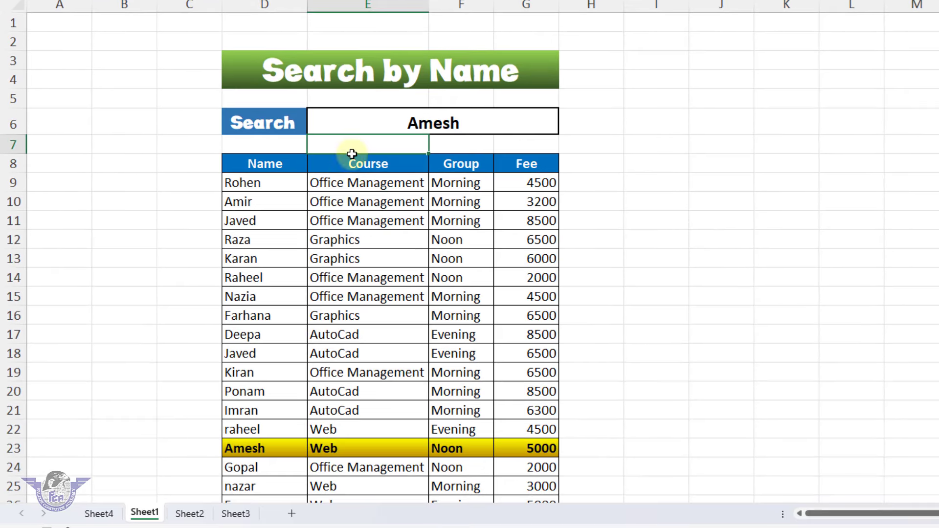
left_click(393, 124)
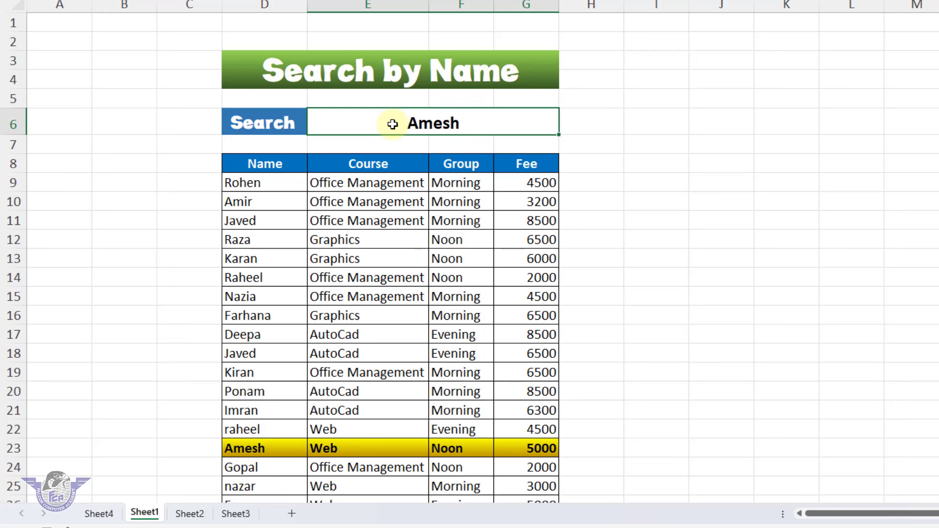
type("Javed")
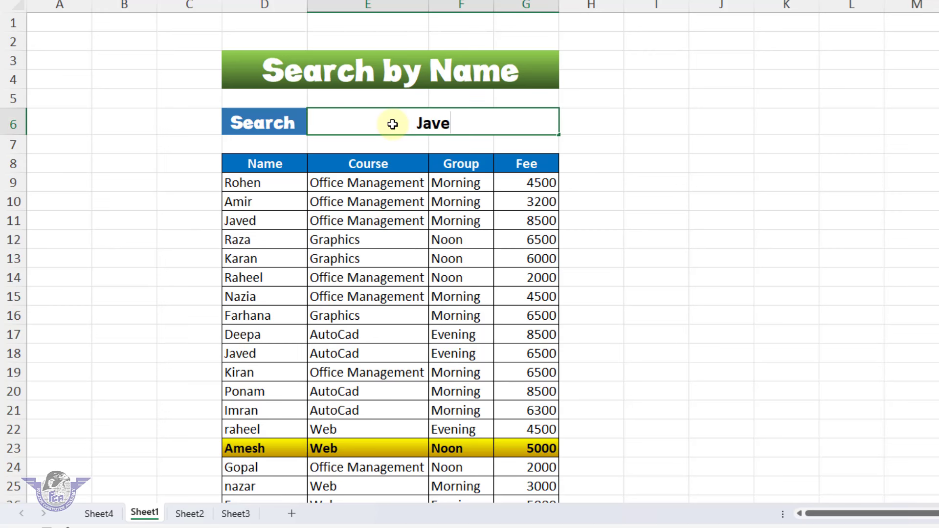
key("Return")
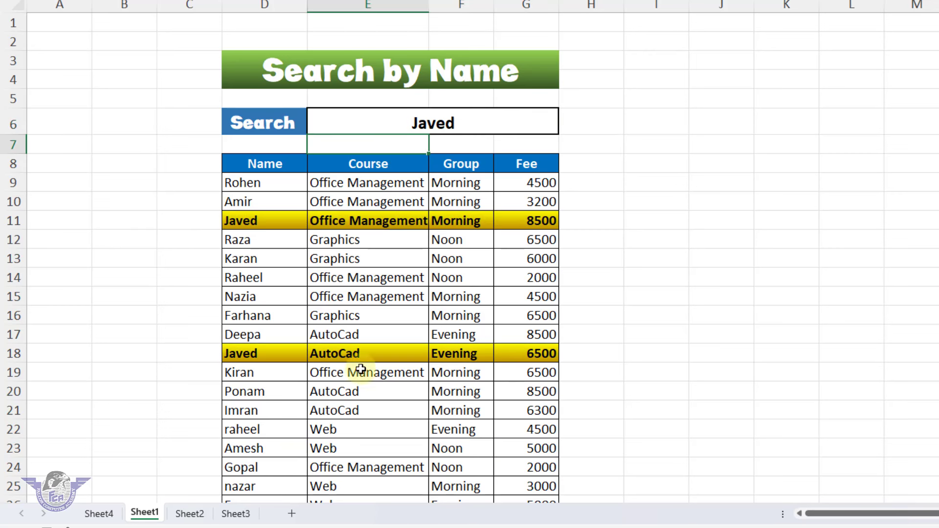
- Test search cell E6 with the name from D24, replacing it with the name from D9
left_click(446, 123)
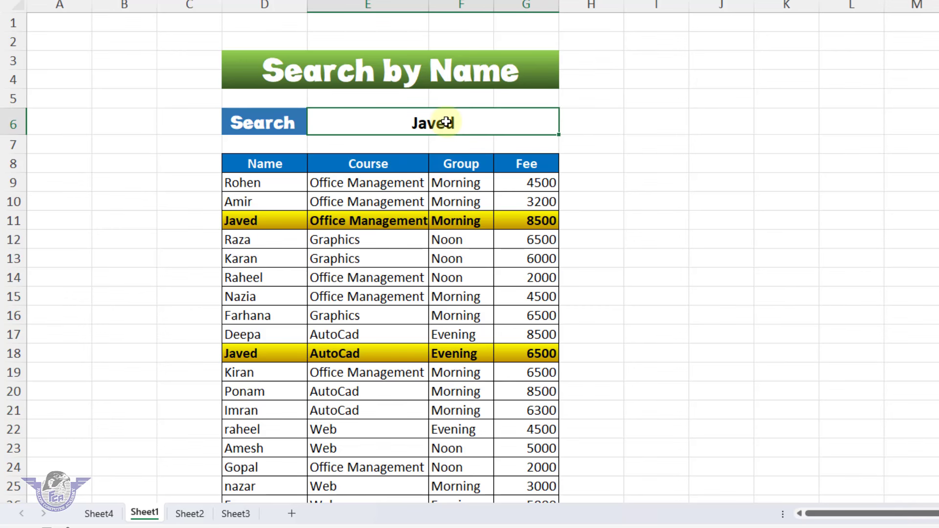
type("Gopal")
key("Return")
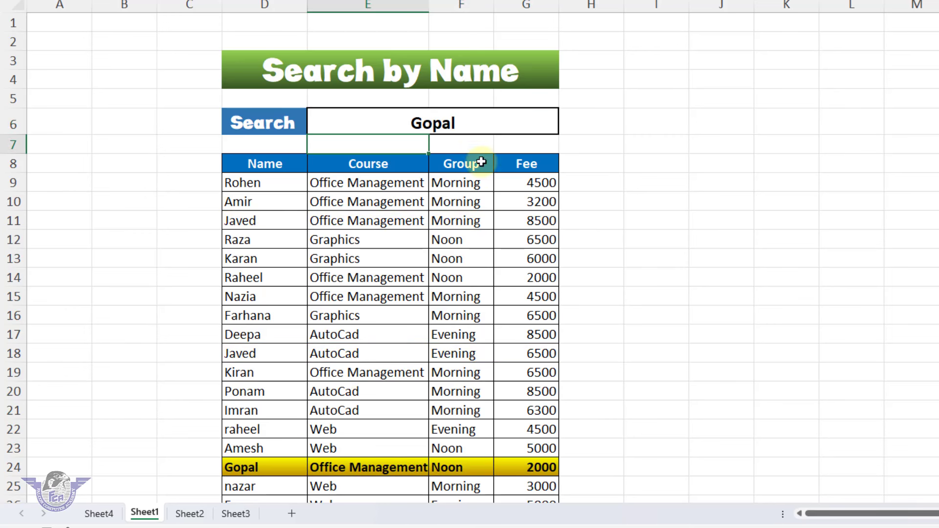
left_click(428, 115)
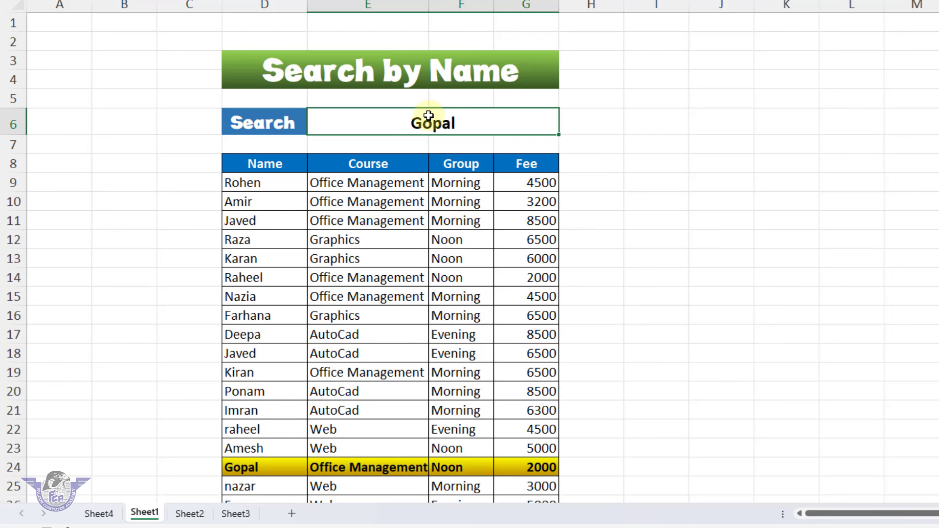
key("BackSpace")
type("Rohen")
key("Return")
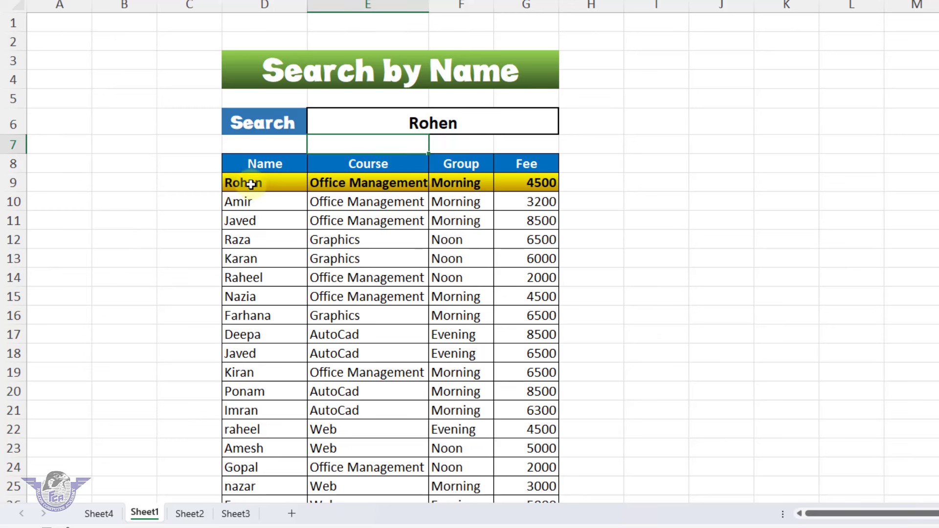
- Select the data rows from D9 across to column G and open their existing conditional formatting rule for editing
left_click_drag(249, 182, 520, 515)
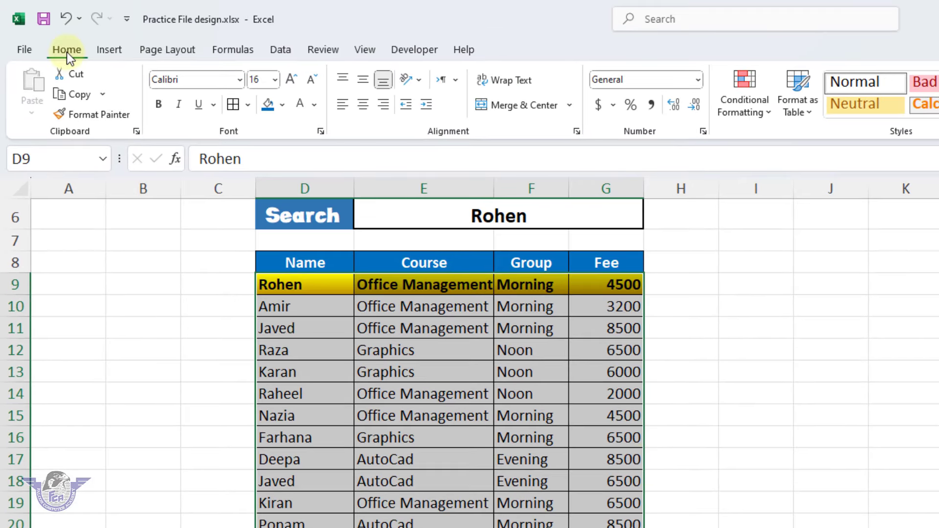
left_click(761, 113)
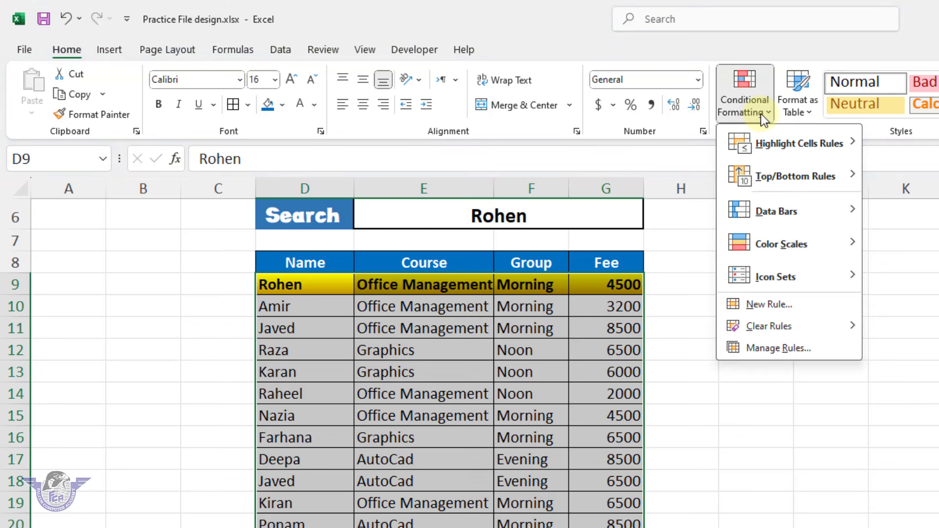
left_click(791, 349)
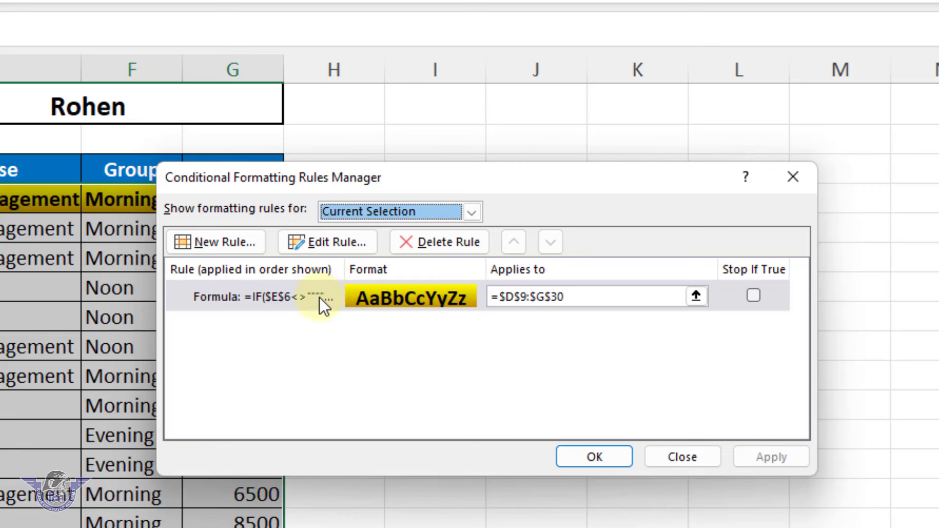
left_click(340, 244)
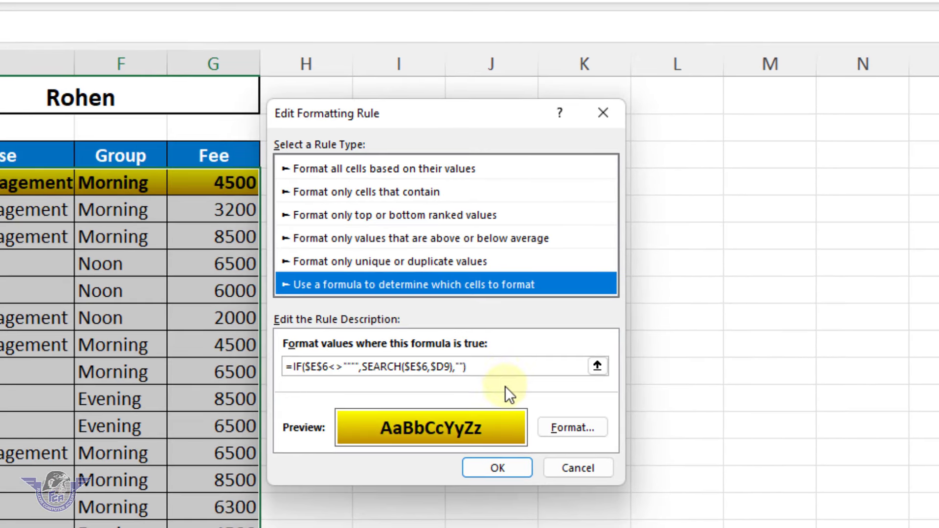
left_click(504, 368)
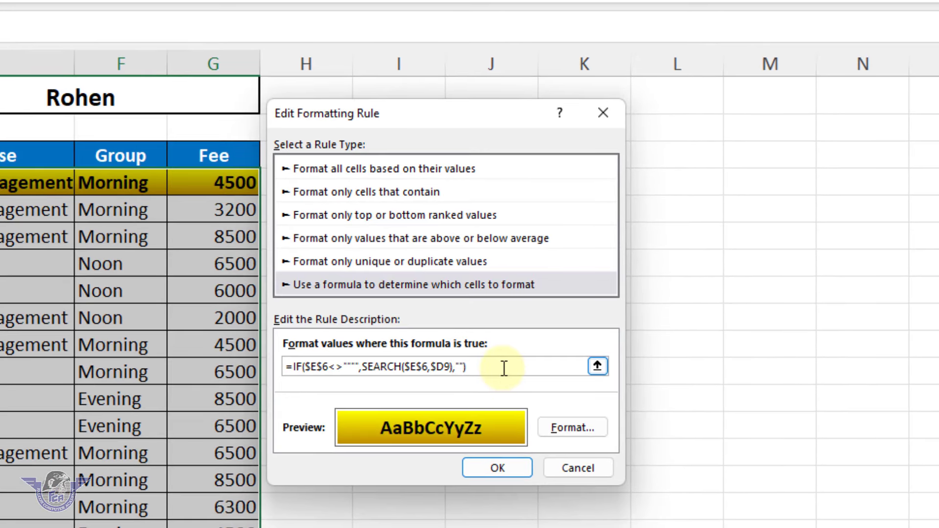
- Change the rule's fill to a two-color horizontal gradient from light blue to blue, with light blue on top
left_click(573, 427)
left_click(378, 55)
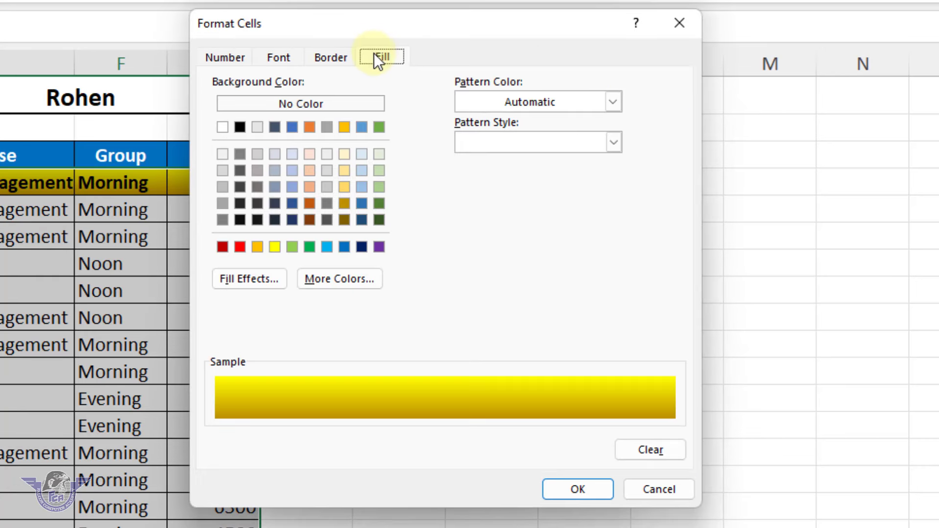
left_click(268, 277)
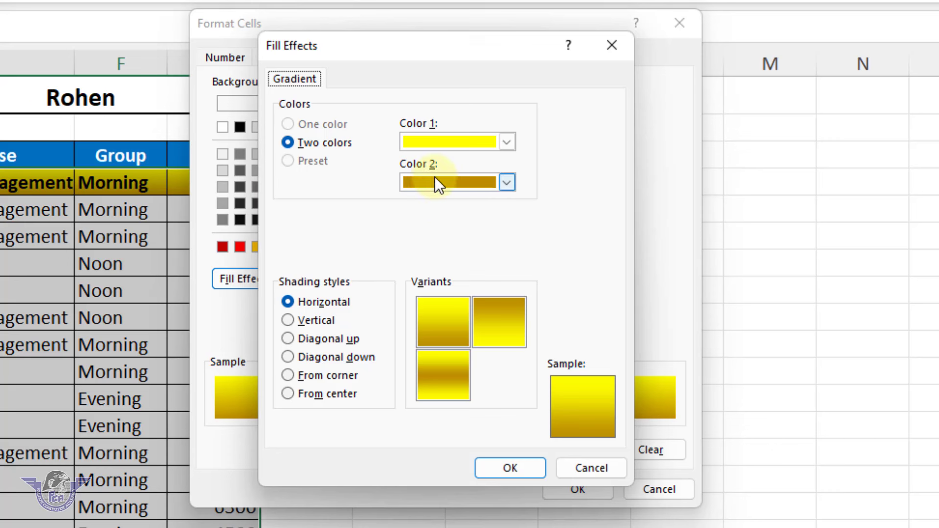
left_click(464, 142)
left_click(507, 321)
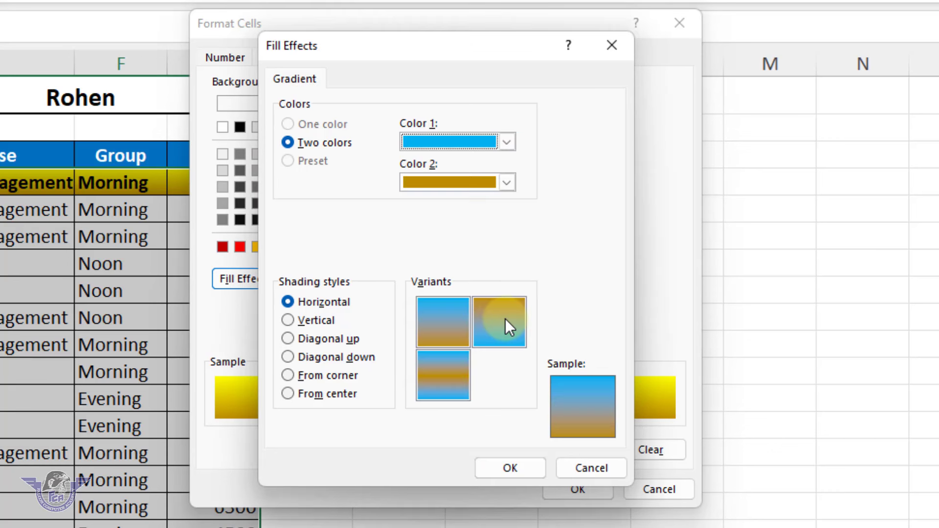
left_click(471, 188)
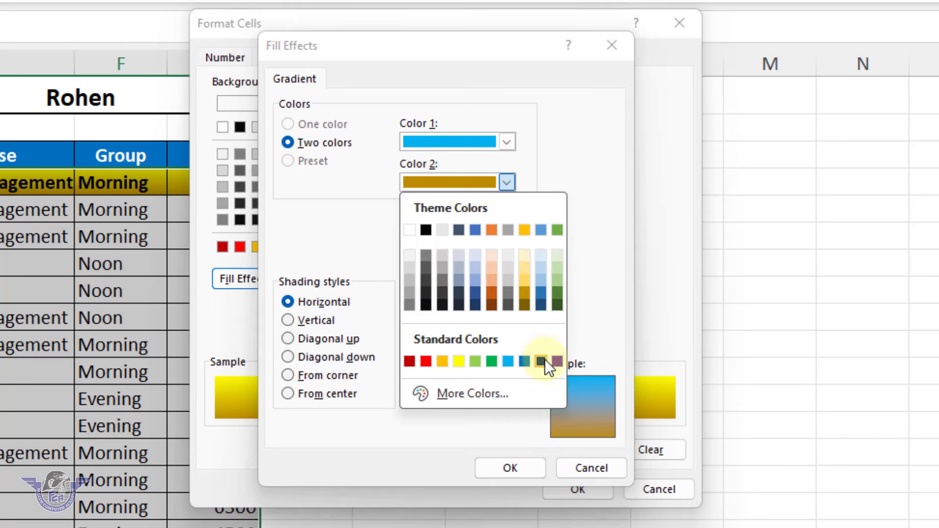
left_click(527, 361)
left_click(447, 319)
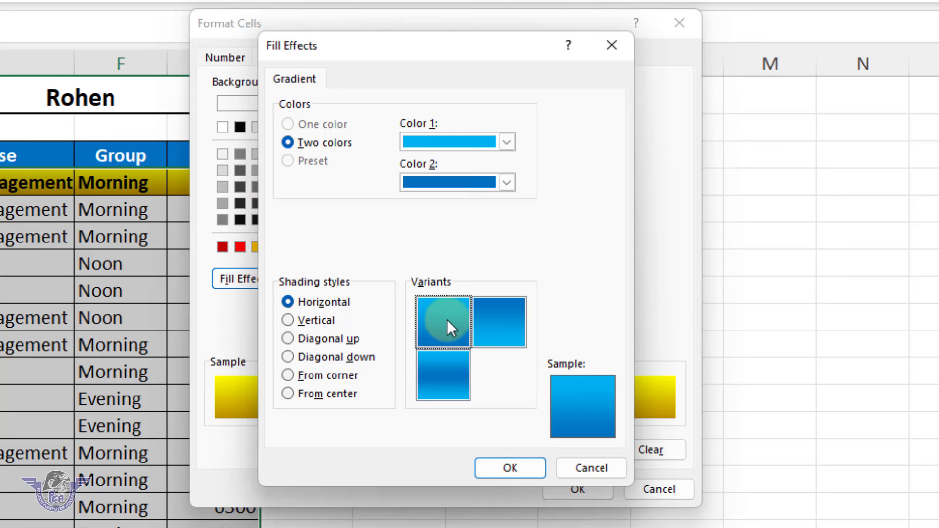
left_click(501, 456)
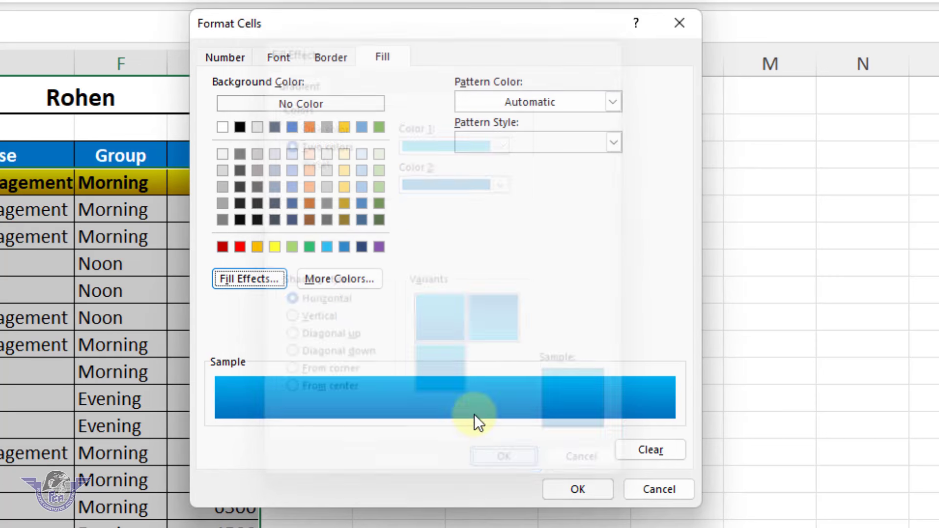
- Set the rule's font color to white and apply the edited conditional formatting rule to the data rows
left_click(282, 59)
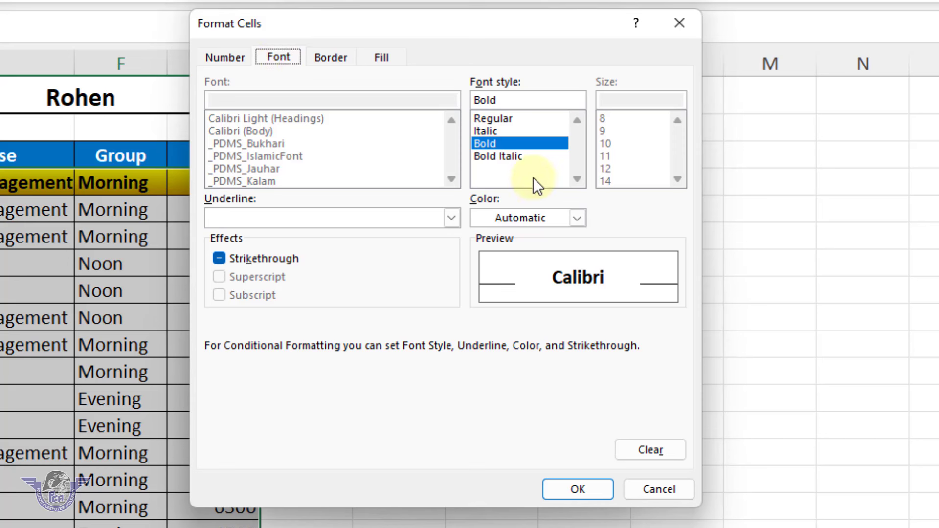
left_click(573, 218)
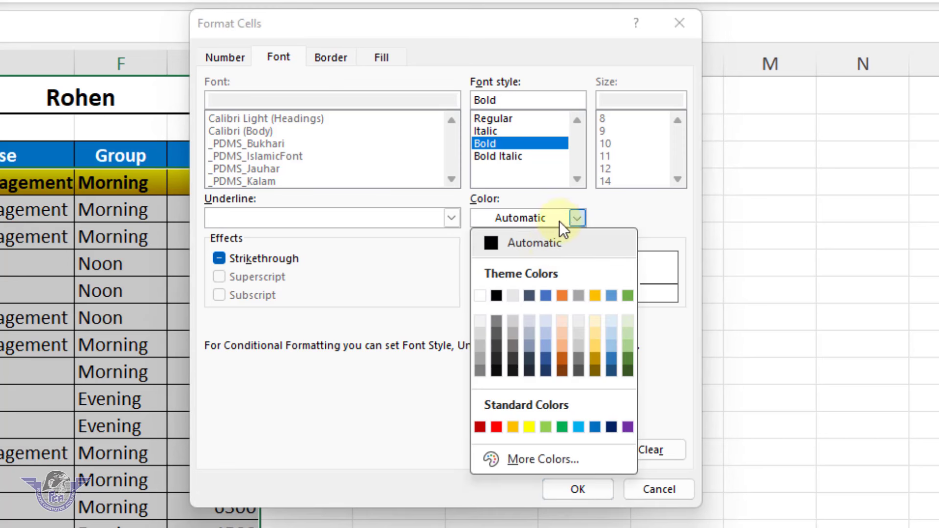
left_click(479, 294)
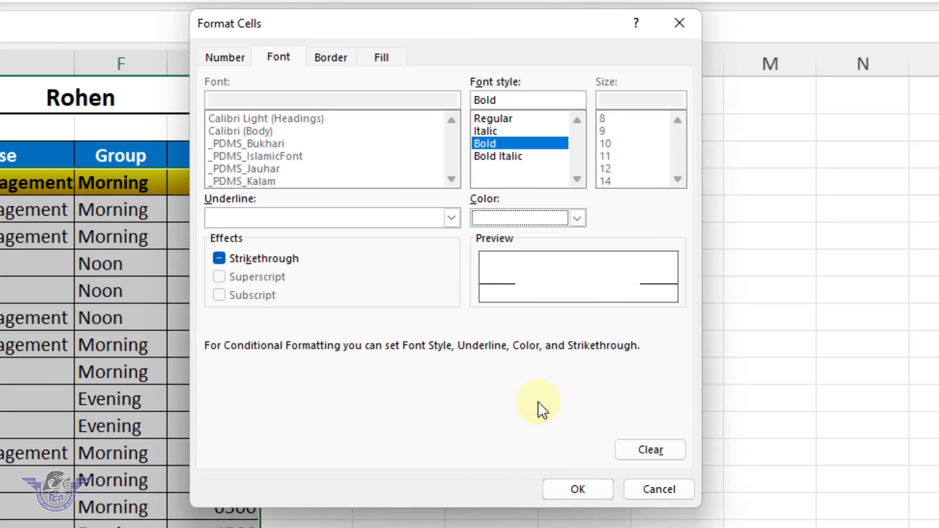
left_click(576, 488)
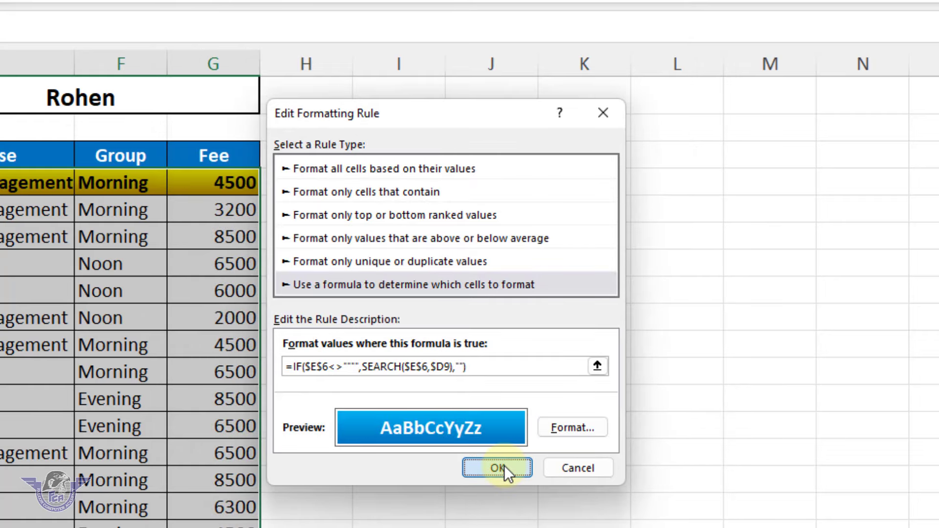
left_click(502, 468)
left_click(544, 419)
left_click(270, 283)
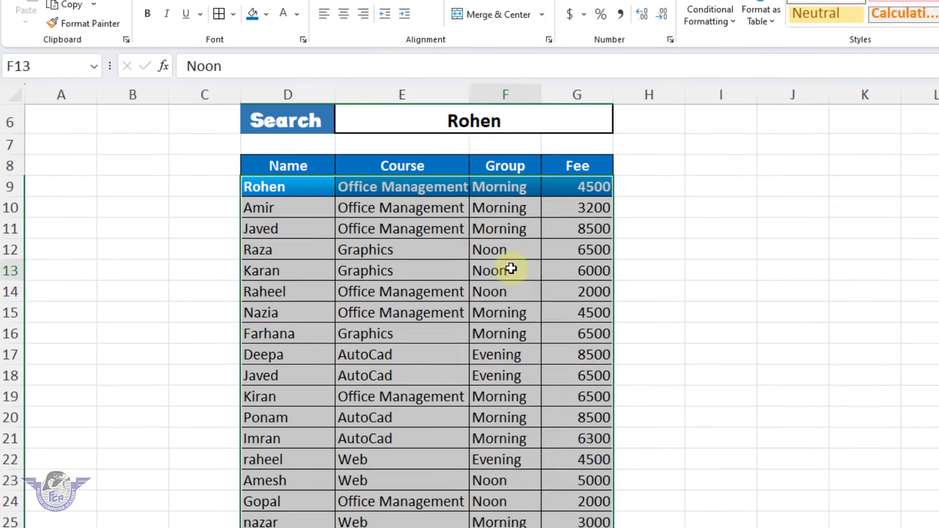
- Test search cell E6 by entering the name from D11, replacing it with the name from D26
left_click(178, 114)
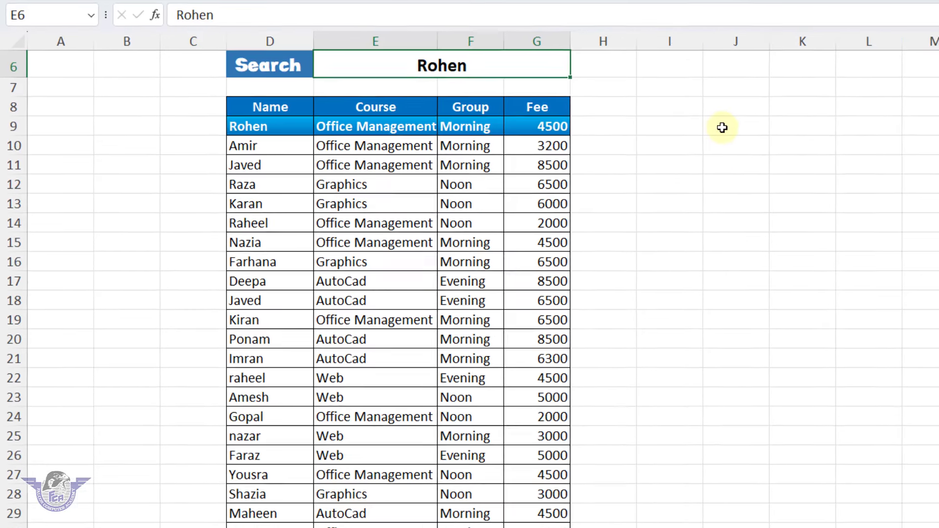
type("Javed")
key("Return")
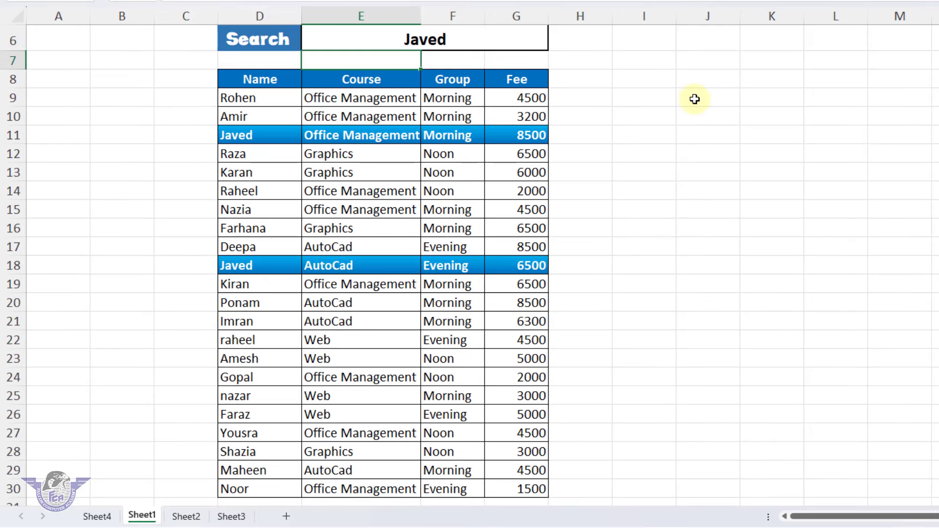
left_click(460, 43)
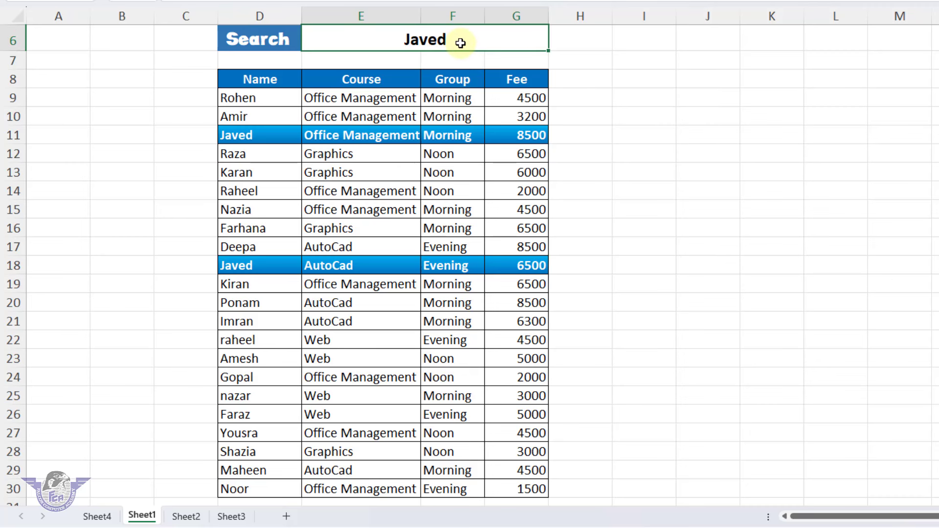
type("Faraz")
key("Return")
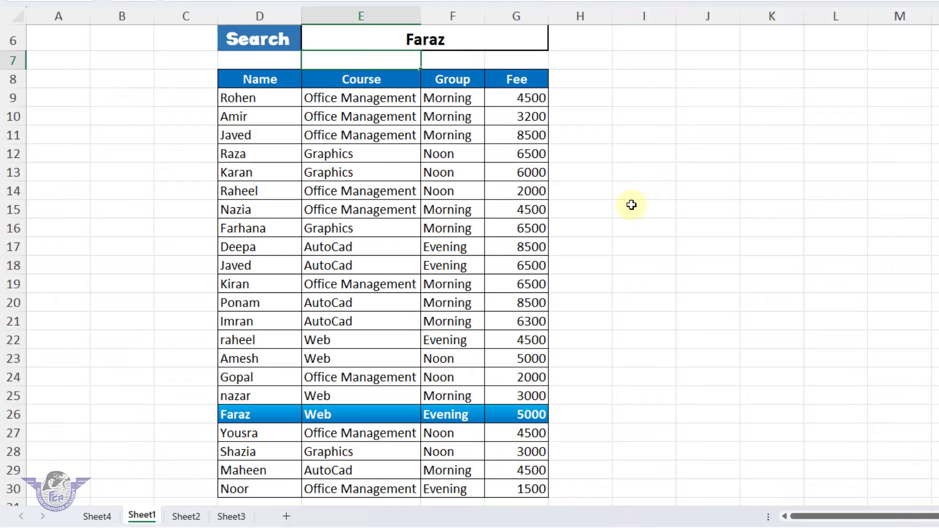
scroll(627, 205, "down", 2)
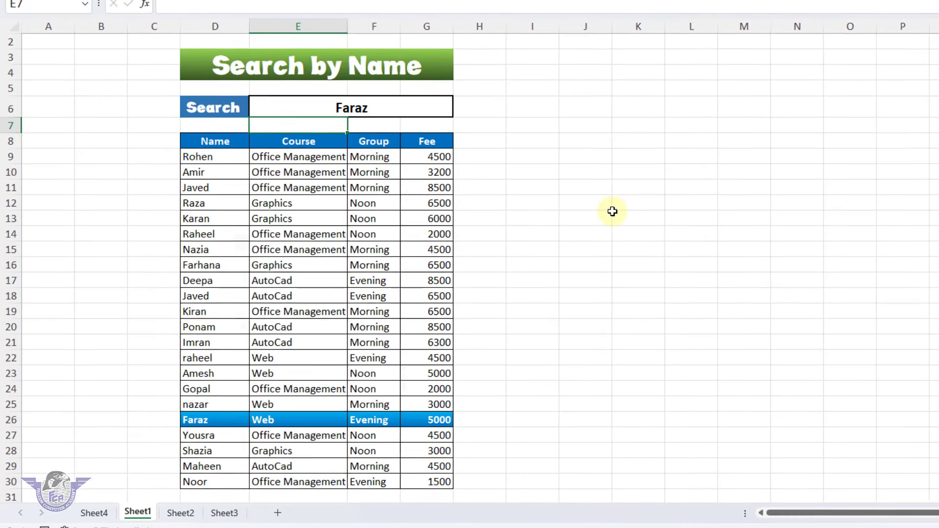